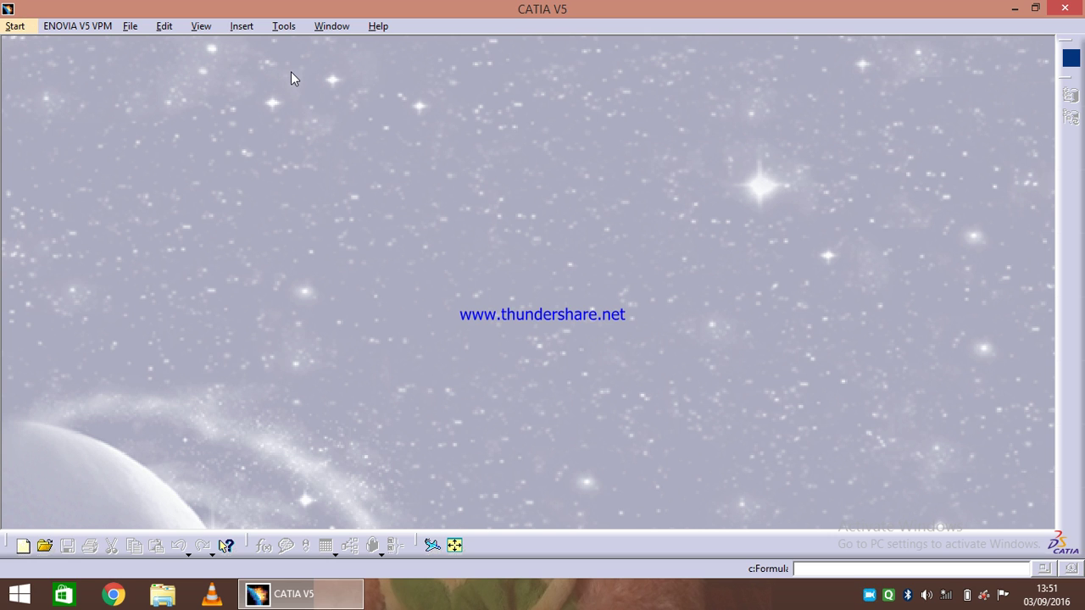
Switch to the Part Design workbench and create a new part named 'Pipe'.
{"action": "left_click", "coordinate": [23, 26]}
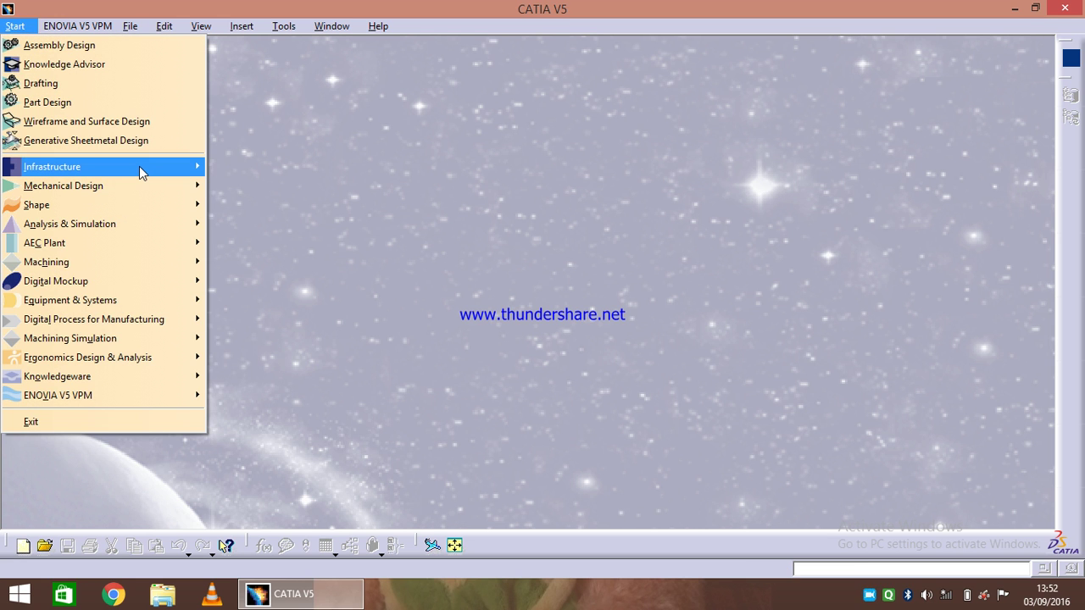
{"action": "mouse_move", "coordinate": [139, 167]}
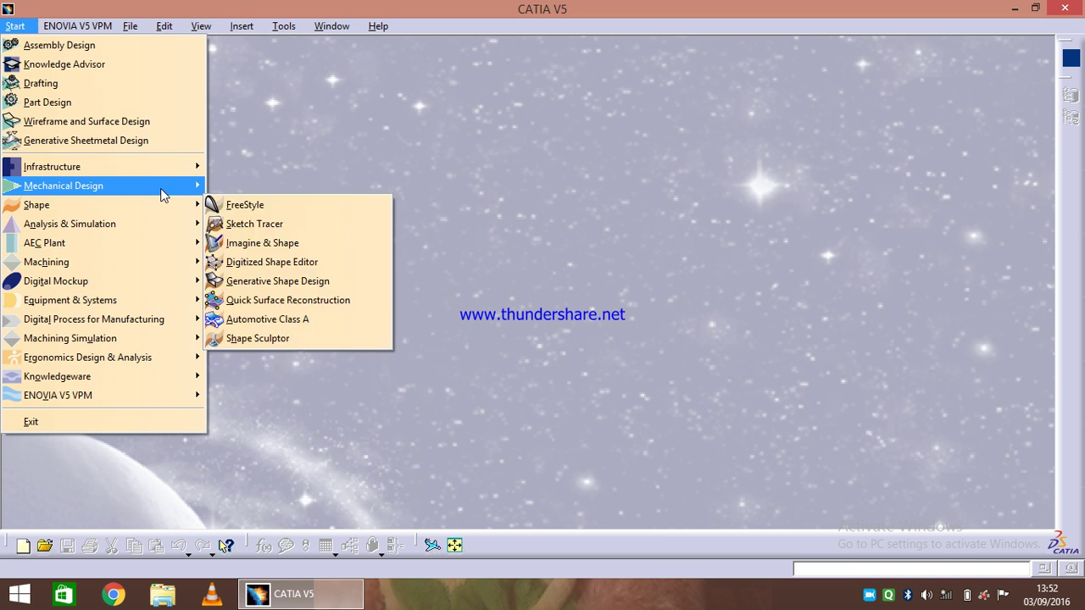
{"action": "mouse_move", "coordinate": [177, 191]}
{"action": "left_click", "coordinate": [255, 186]}
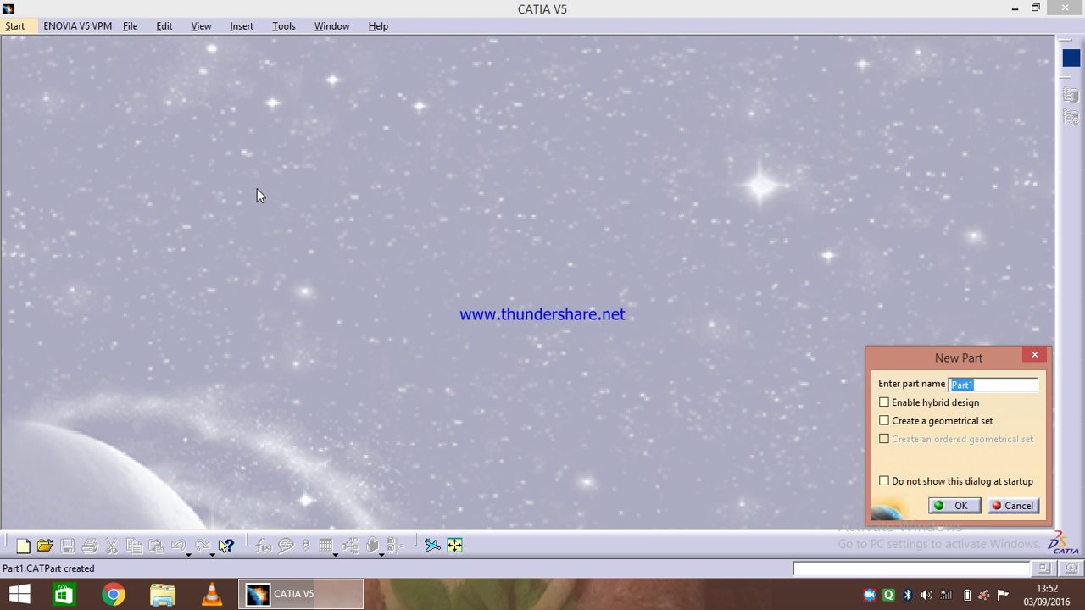
{"action": "type", "text": "Pipe"}
{"action": "key", "text": "Return"}
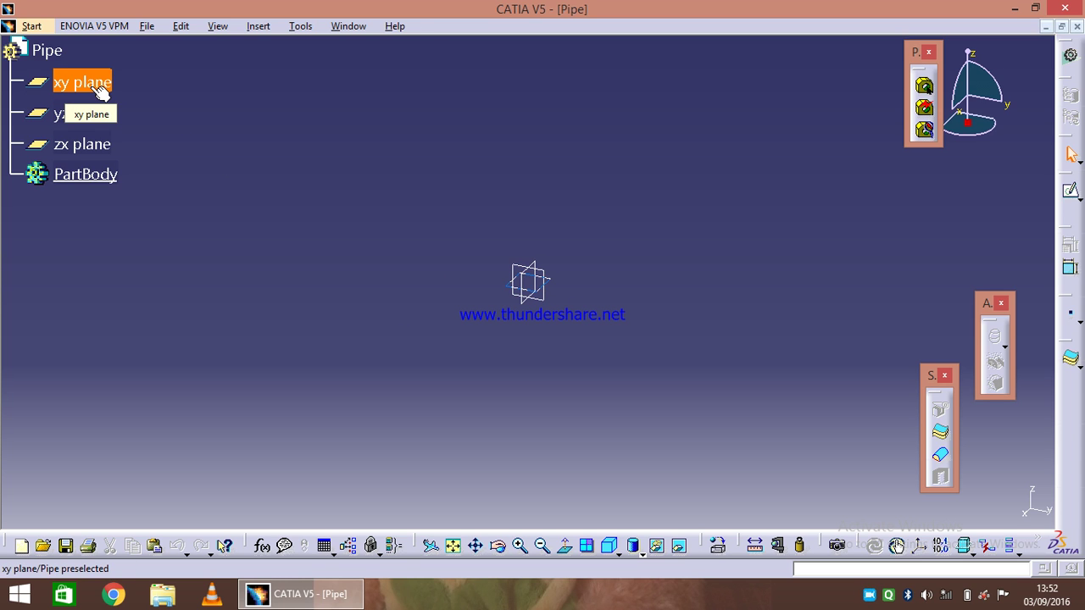
Select the zx plane in the specification tree as the sketch support.
{"action": "left_click", "coordinate": [91, 146]}
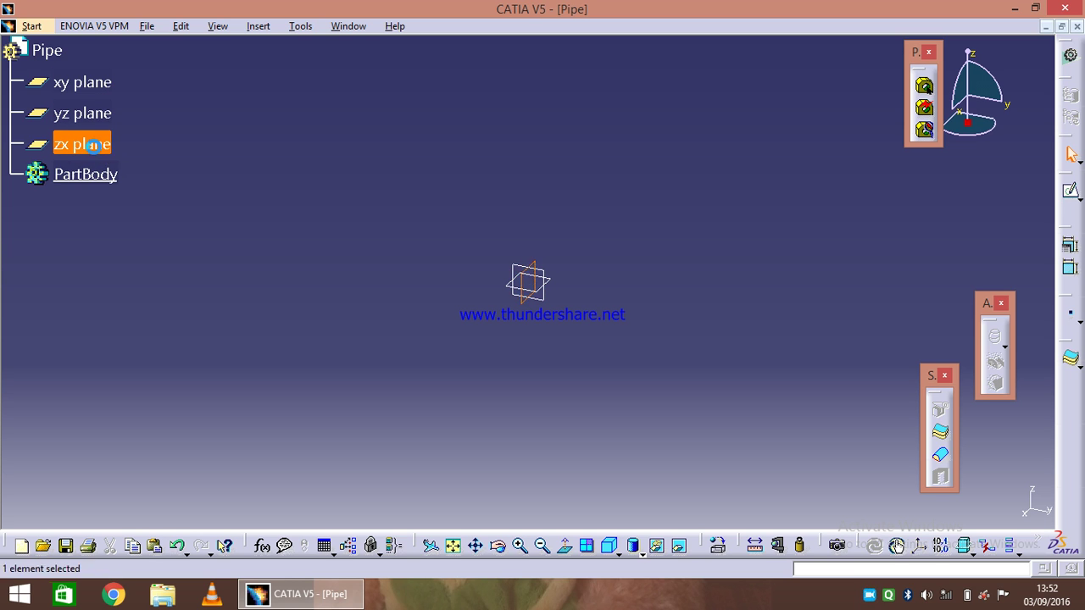
On the zx plane, sketch a circle of radius 70 centred on the origin.
{"action": "left_click", "coordinate": [1073, 197]}
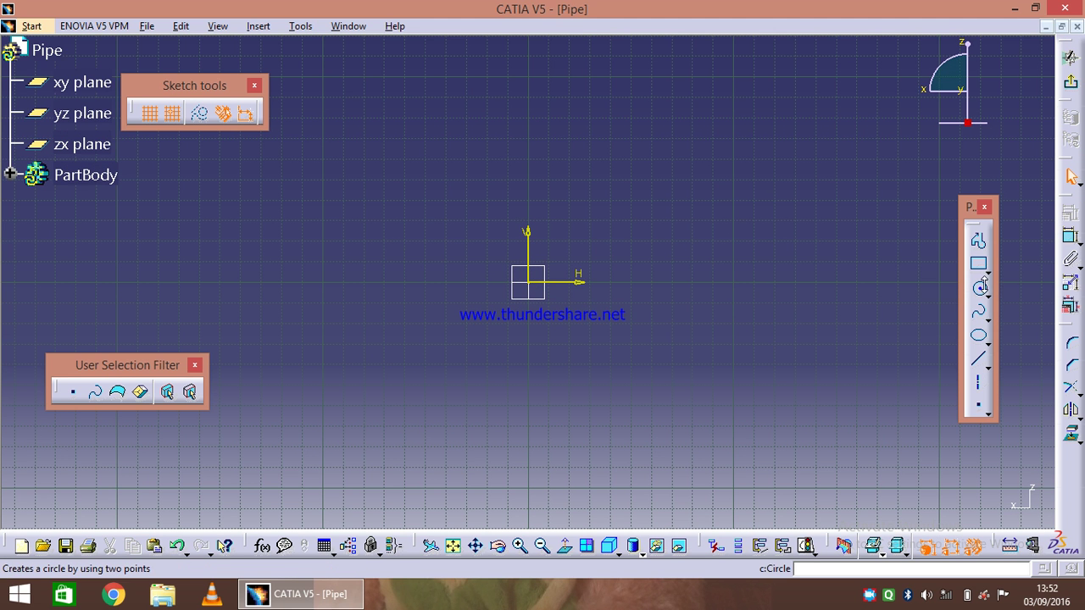
{"action": "left_click", "coordinate": [981, 288]}
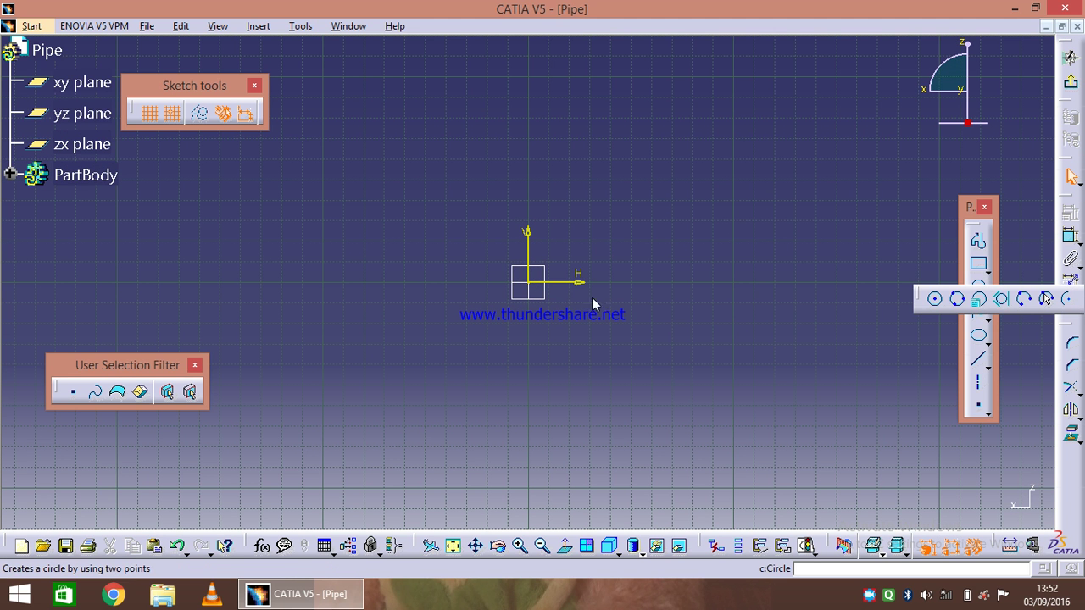
{"action": "left_click", "coordinate": [937, 301]}
{"action": "left_click", "coordinate": [528, 281]}
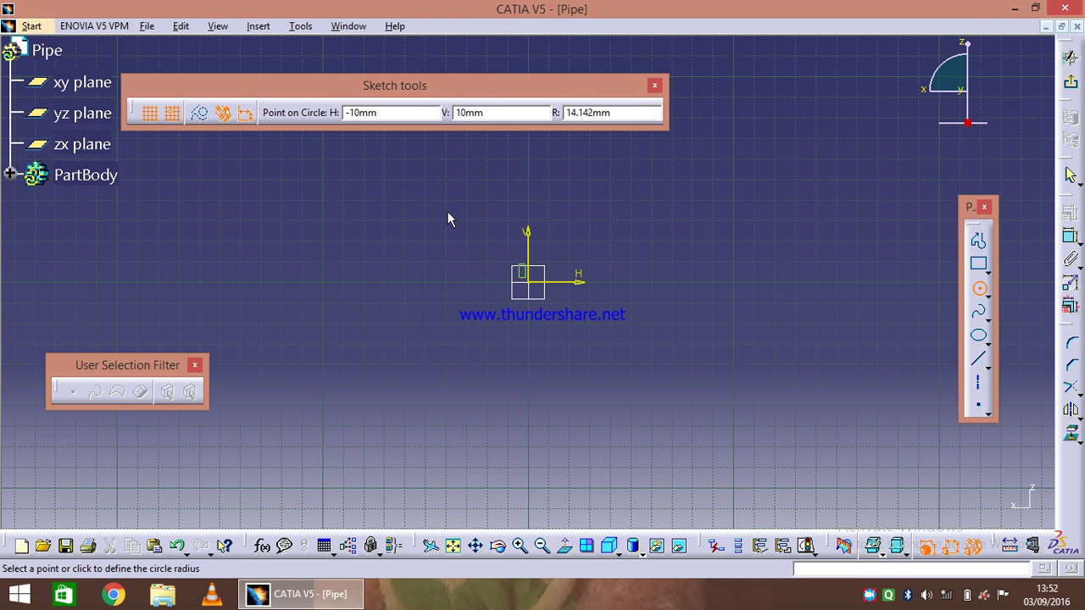
{"action": "key", "text": "Tab"}
{"action": "key", "text": "Tab"}
{"action": "key", "text": "Tab"}
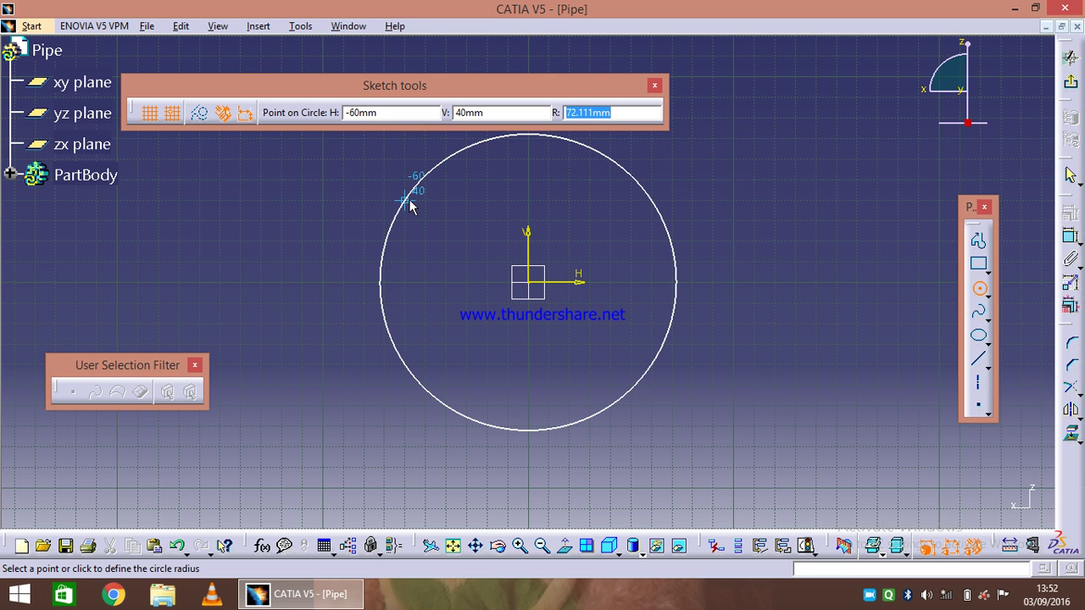
{"action": "type", "text": "70"}
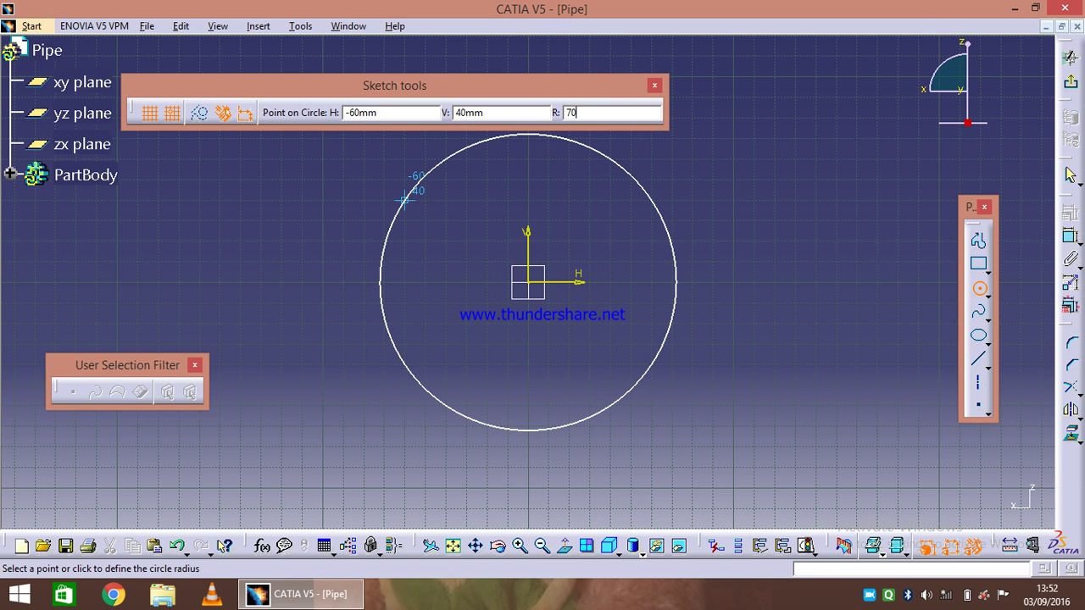
{"action": "key", "text": "Return"}
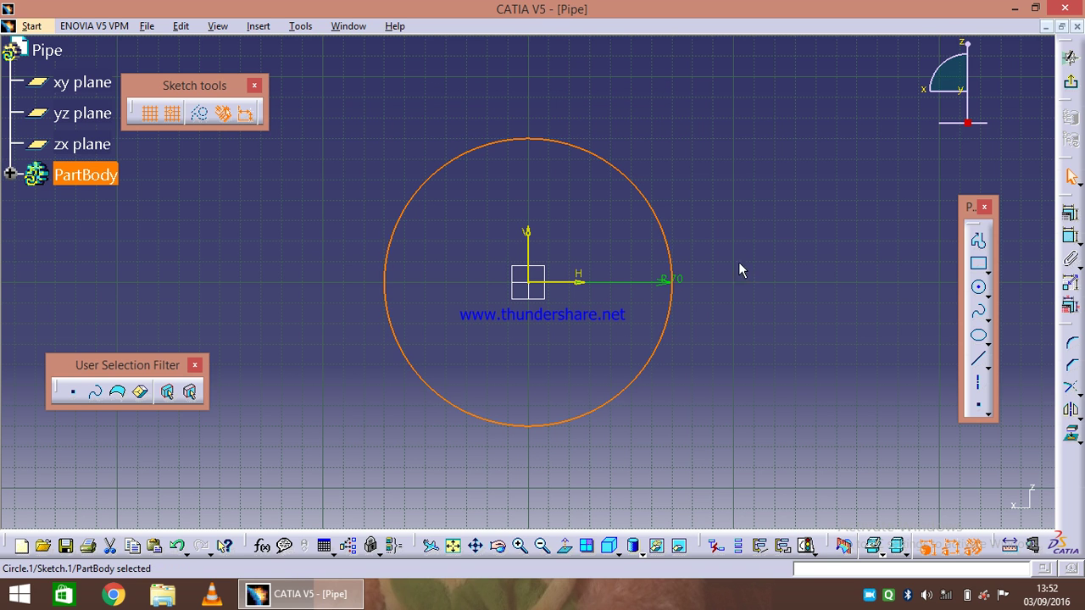
{"action": "left_click", "coordinate": [827, 265]}
{"action": "left_click", "coordinate": [1071, 80]}
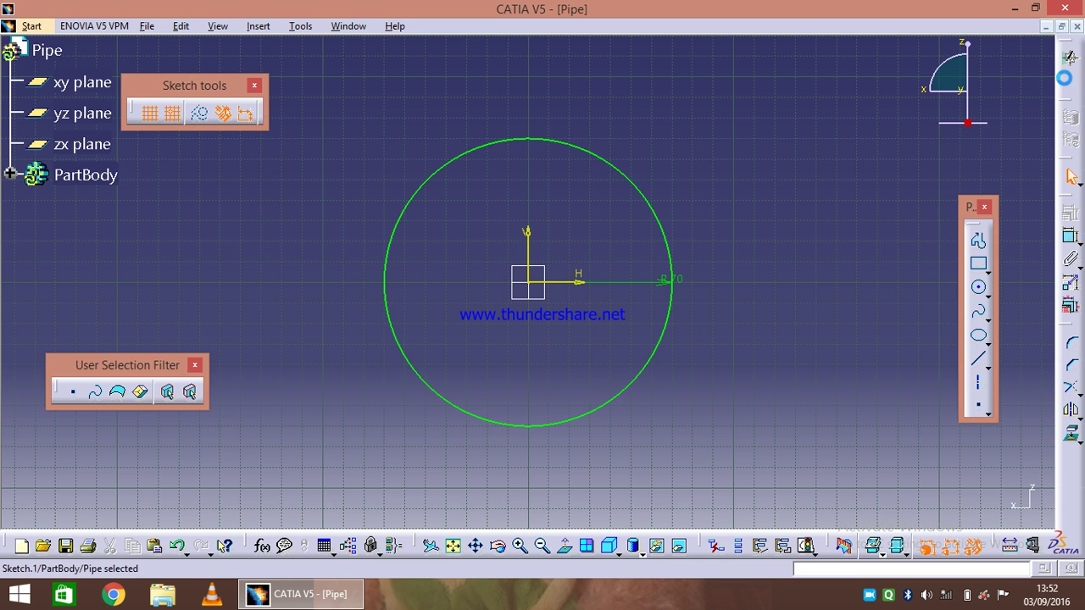
Deselect the circle and select the yz plane as the next sketch support.
{"action": "left_click", "coordinate": [756, 316]}
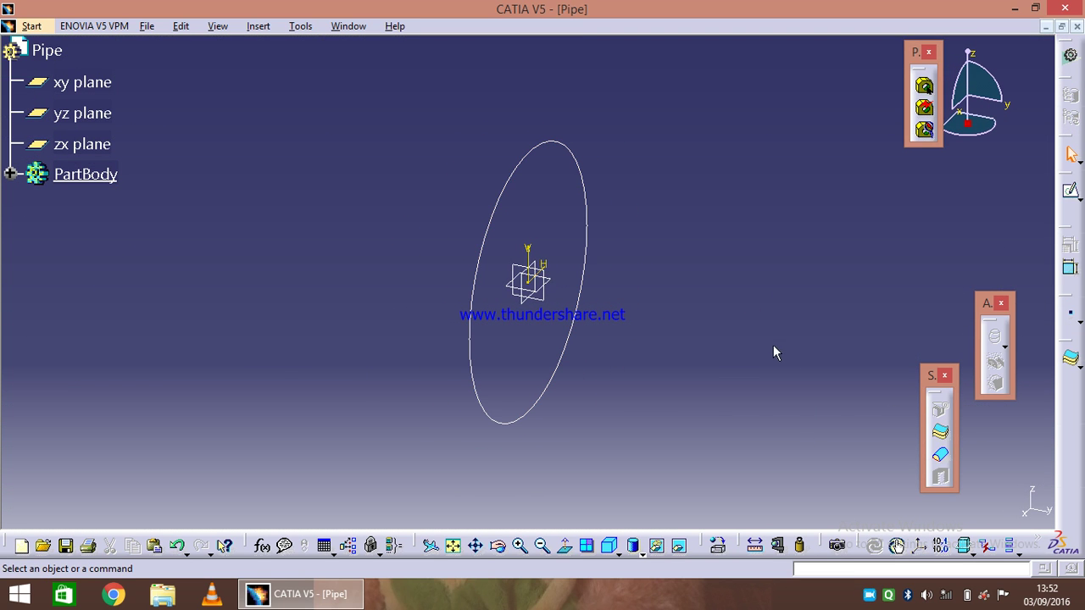
{"action": "middle_click_drag", "start_coordinate": [762, 312], "coordinate": [596, 270]}
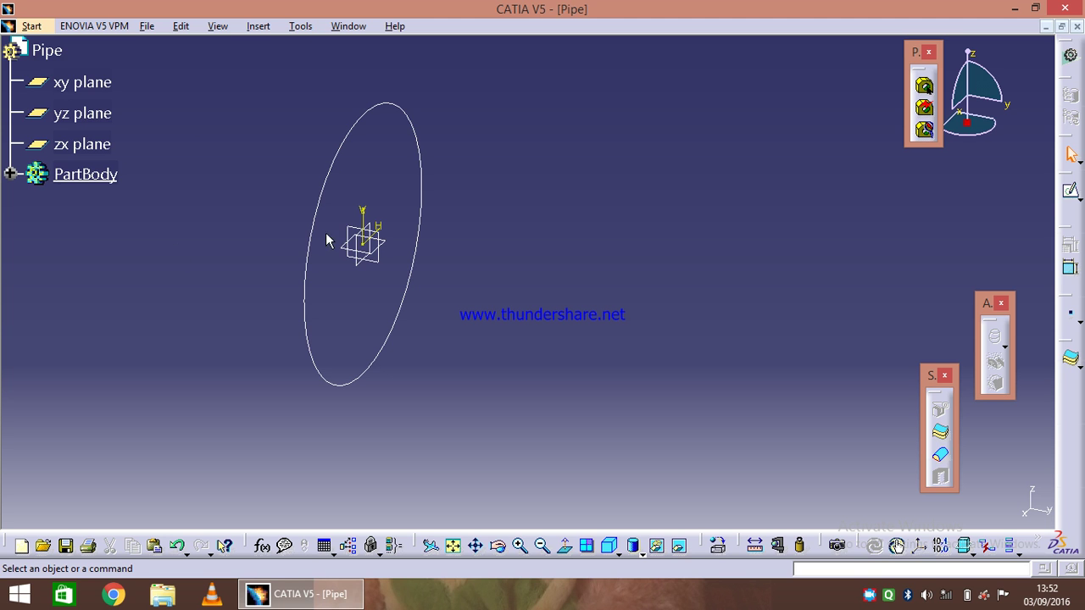
{"action": "left_click", "coordinate": [363, 234]}
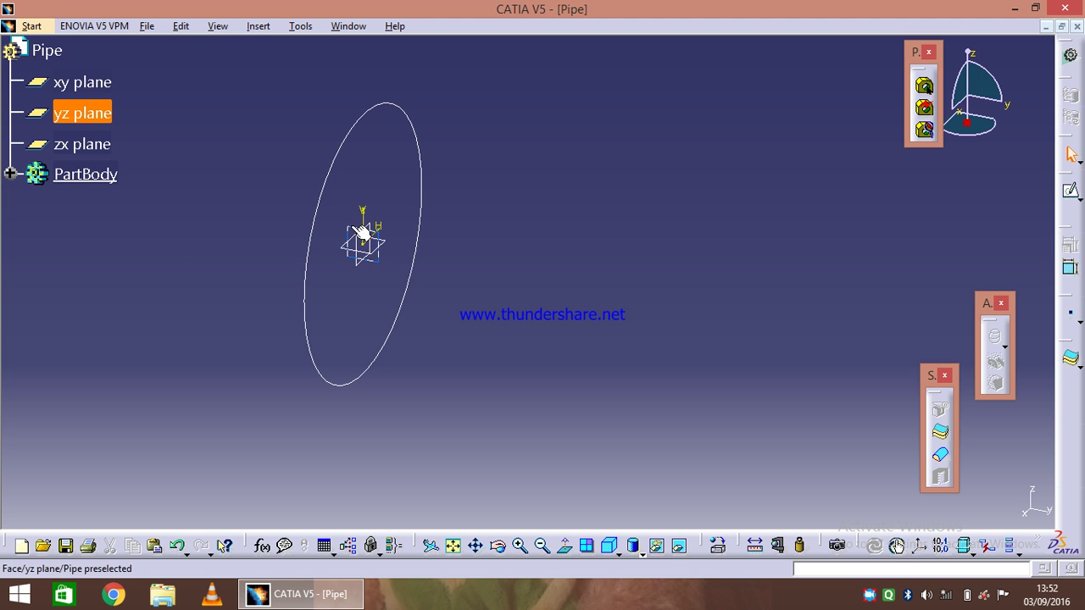
On the yz plane, draw a three-point spline starting above the origin and curving downward.
{"action": "left_click", "coordinate": [1072, 193]}
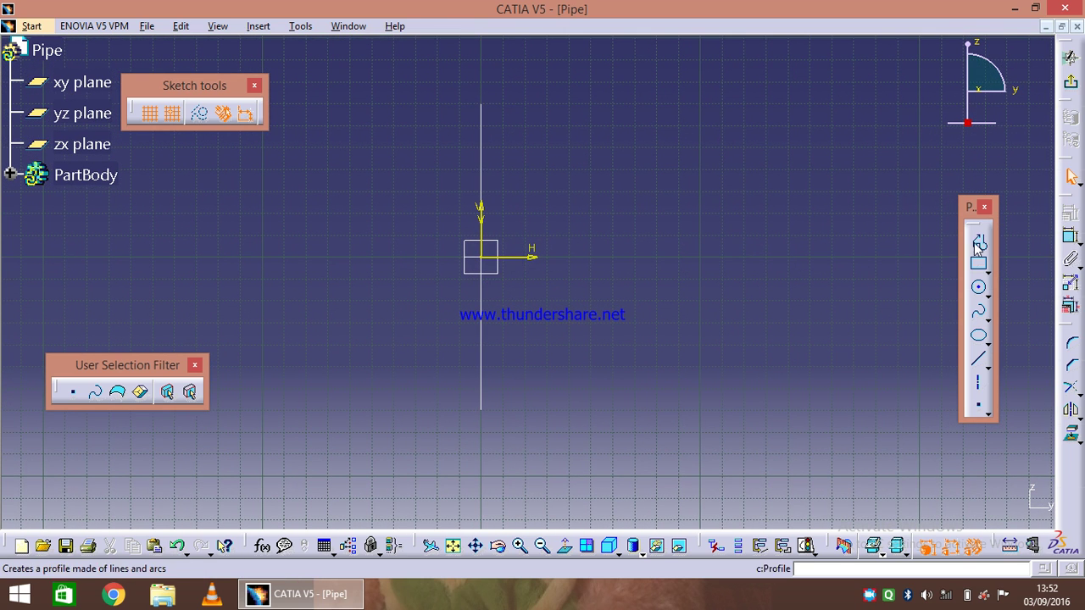
{"action": "left_click", "coordinate": [981, 312]}
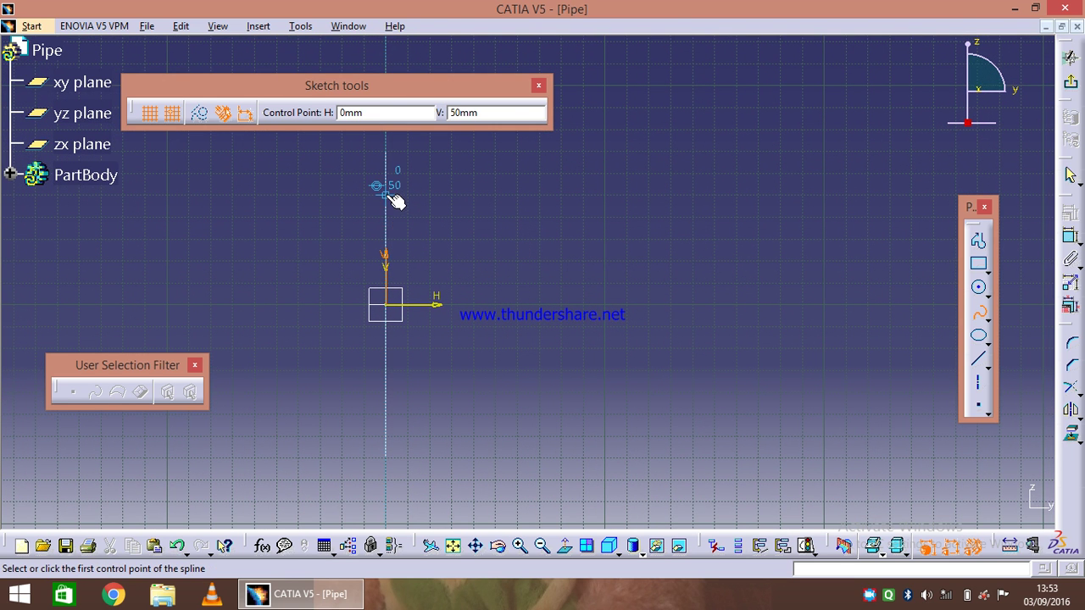
{"action": "left_click", "coordinate": [389, 195]}
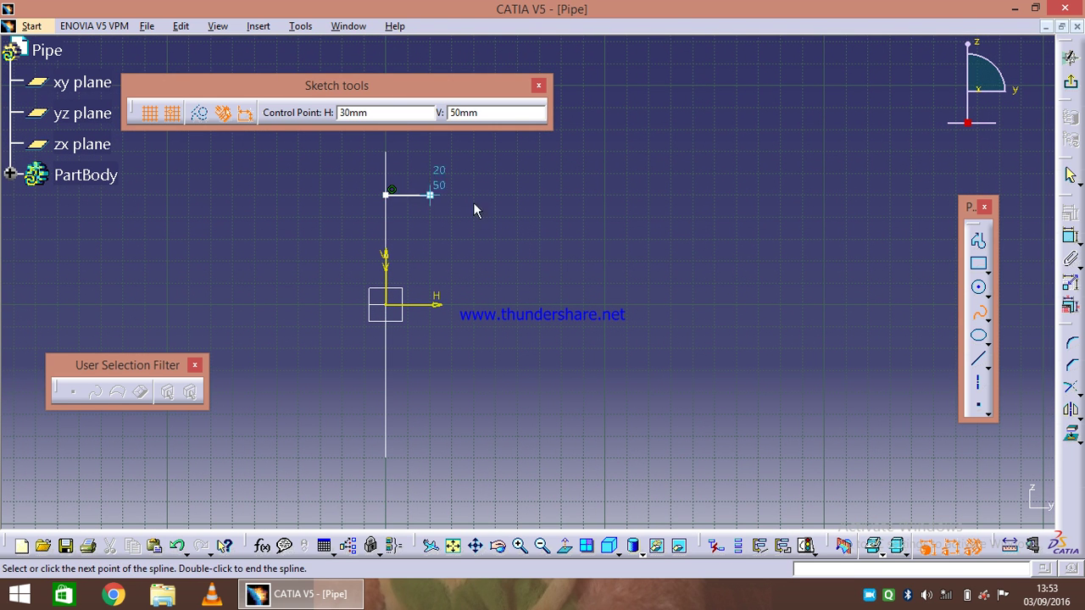
{"action": "left_click", "coordinate": [627, 282]}
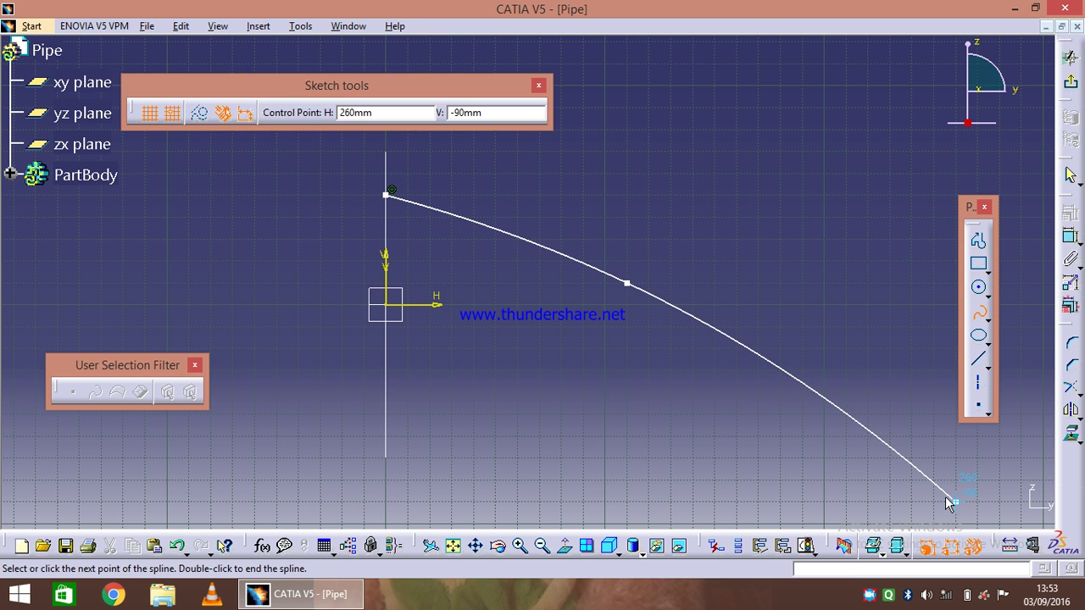
{"action": "double_click", "coordinate": [952, 501]}
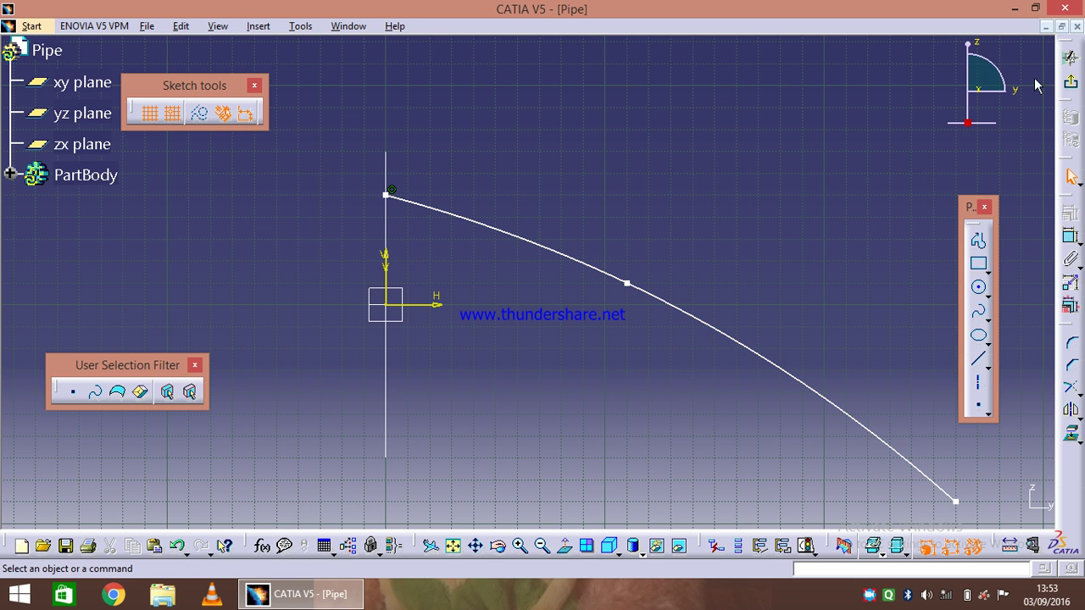
{"action": "left_click", "coordinate": [1071, 80]}
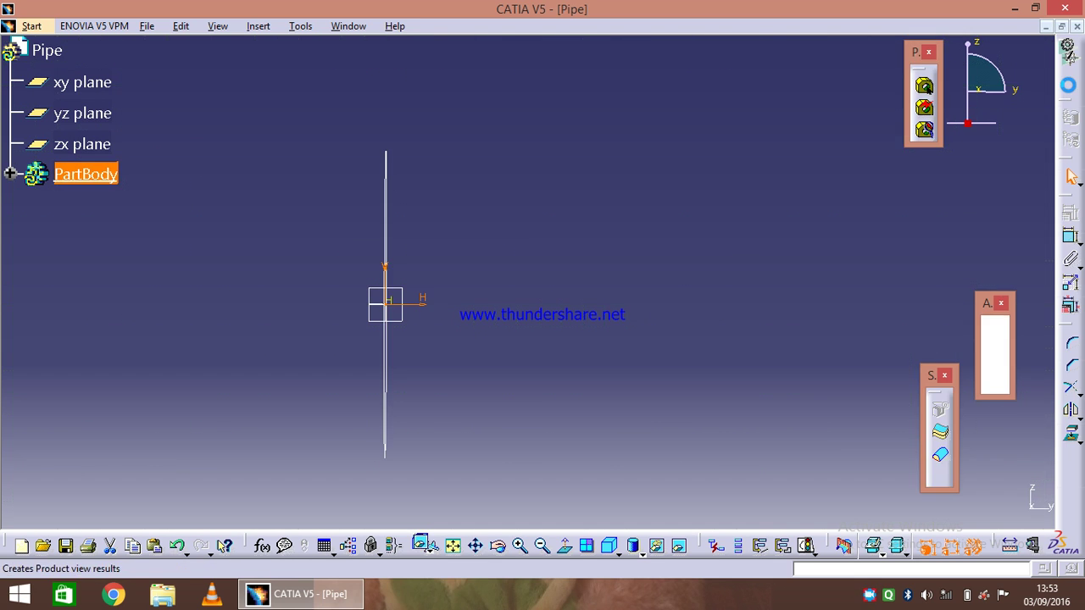
{"action": "left_click", "coordinate": [683, 241]}
{"action": "mouse_move", "coordinate": [481, 402]}
{"action": "middle_mouse_down"}
{"action": "mouse_move", "coordinate": [445, 336]}
{"action": "mouse_move", "coordinate": [508, 364]}
{"action": "mouse_move", "coordinate": [443, 382]}
{"action": "middle_mouse_up"}
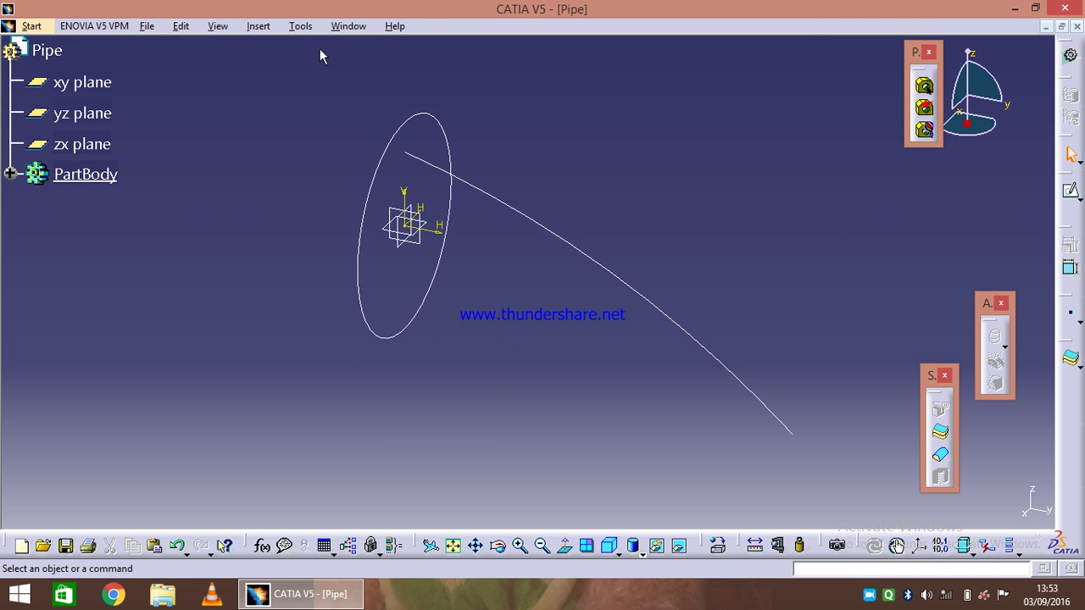
{"action": "left_click", "coordinate": [257, 27]}
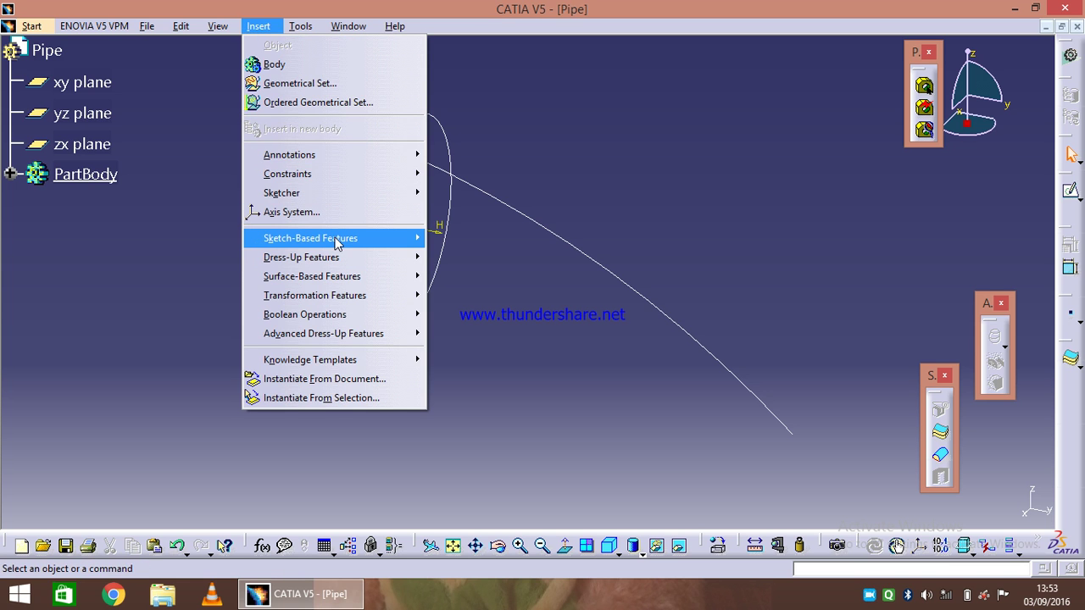
Start the Rib command from Insert > Sketch-Based Features.
{"action": "mouse_move", "coordinate": [336, 243]}
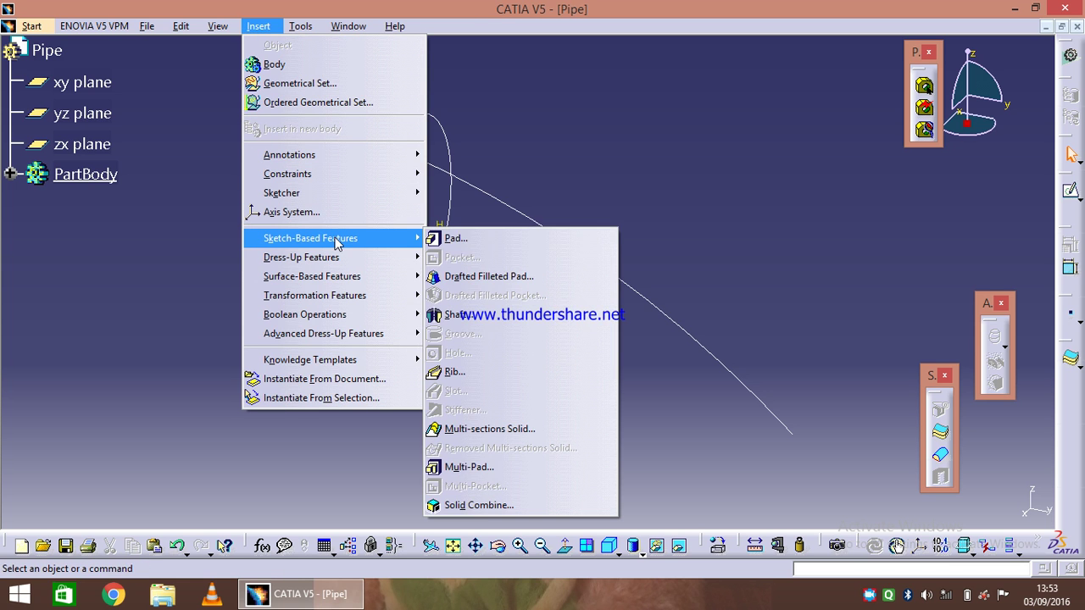
{"action": "left_click", "coordinate": [479, 371]}
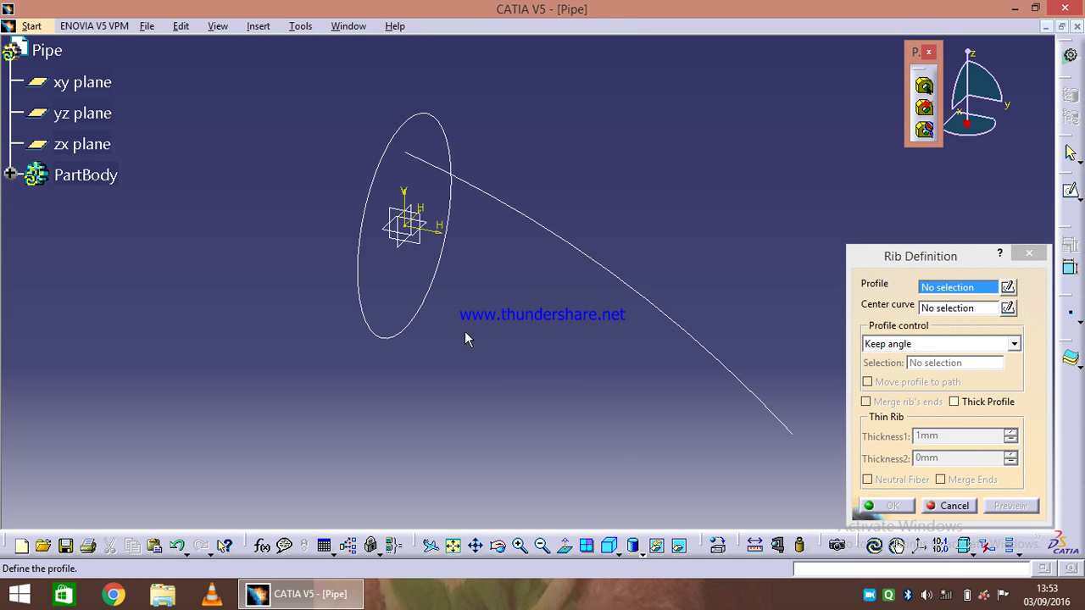
Create the rib with Sketch.1 as profile and Sketch.2 as center curve.
{"action": "left_click", "coordinate": [367, 279]}
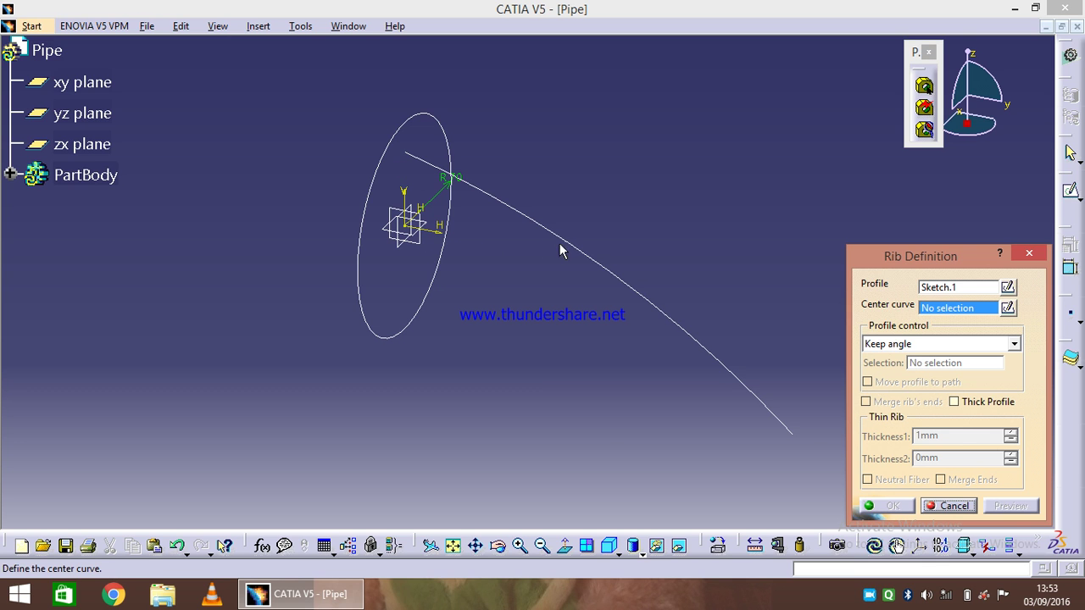
{"action": "left_click", "coordinate": [583, 253]}
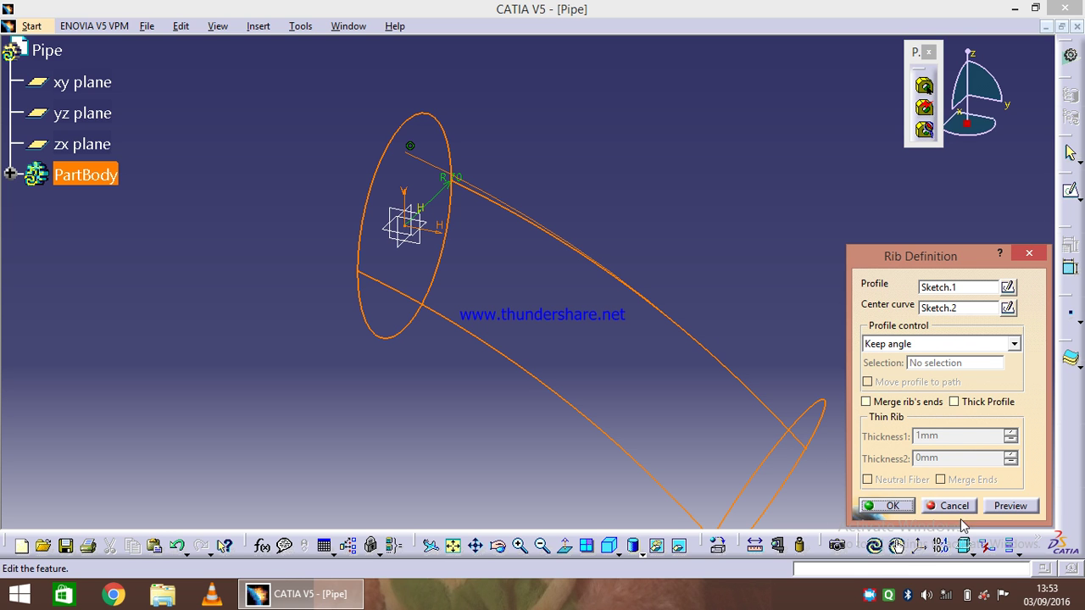
{"action": "left_click", "coordinate": [1009, 506]}
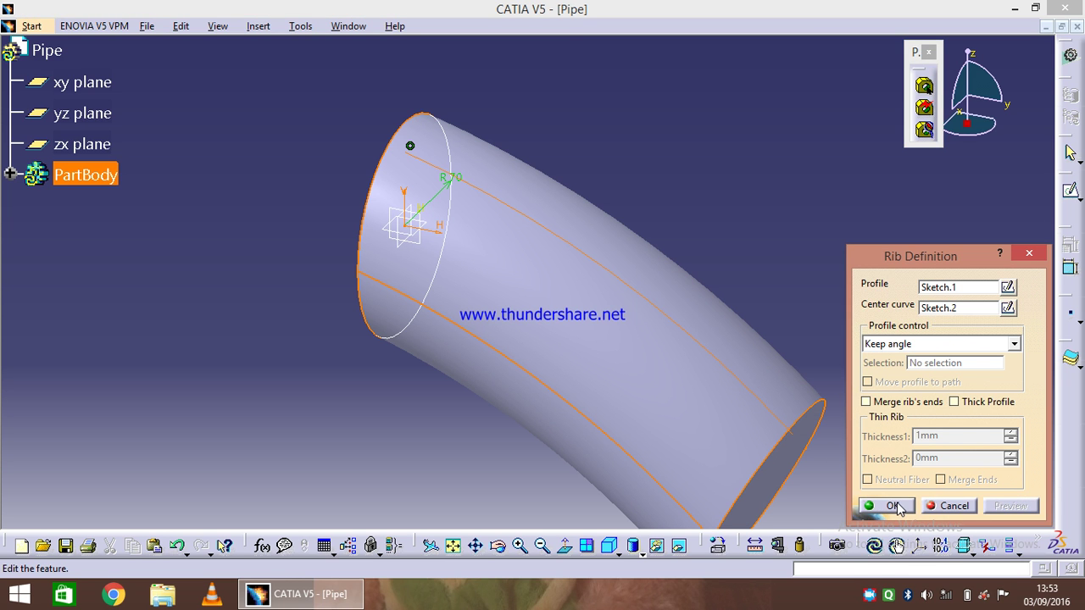
{"action": "left_click", "coordinate": [895, 507]}
{"action": "middle_click_drag", "start_coordinate": [770, 261], "coordinate": [670, 205]}
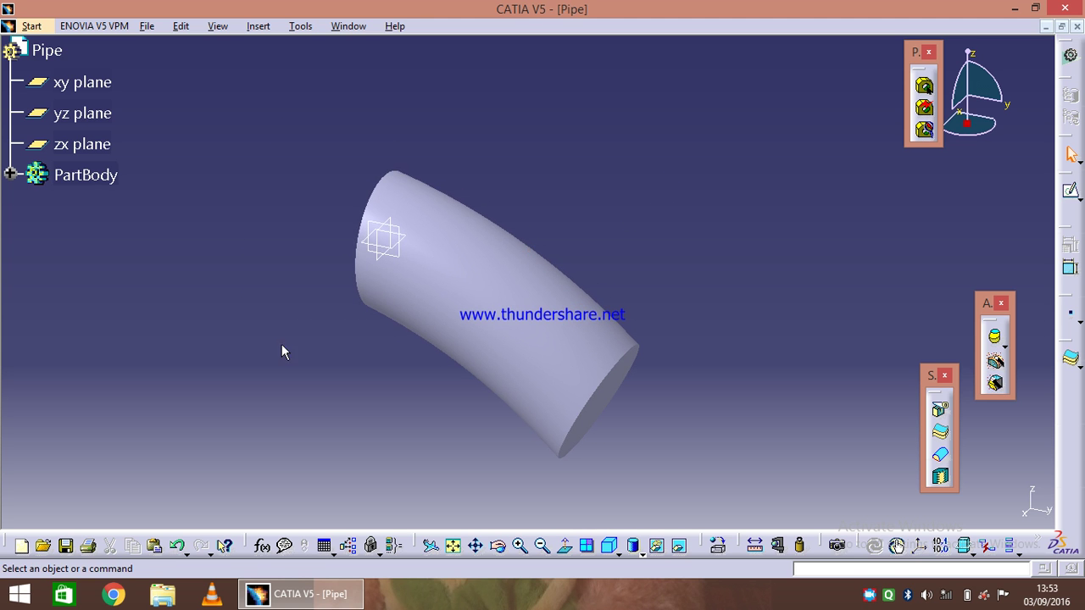
{"action": "middle_click_drag", "start_coordinate": [283, 353], "coordinate": [403, 343]}
{"action": "middle_click_drag", "start_coordinate": [597, 184], "coordinate": [648, 343]}
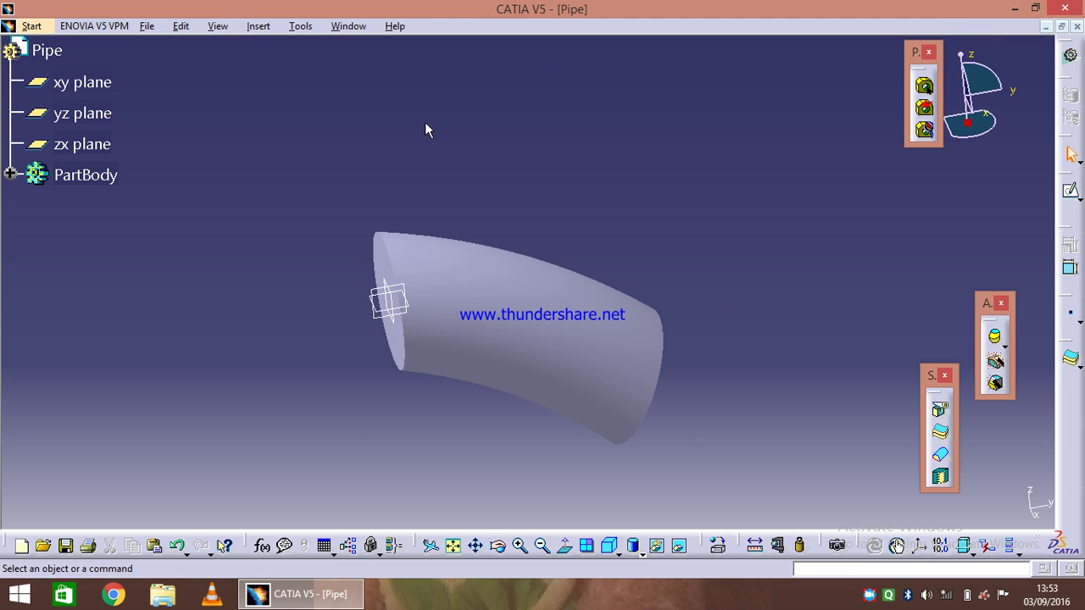
{"action": "left_click", "coordinate": [256, 27]}
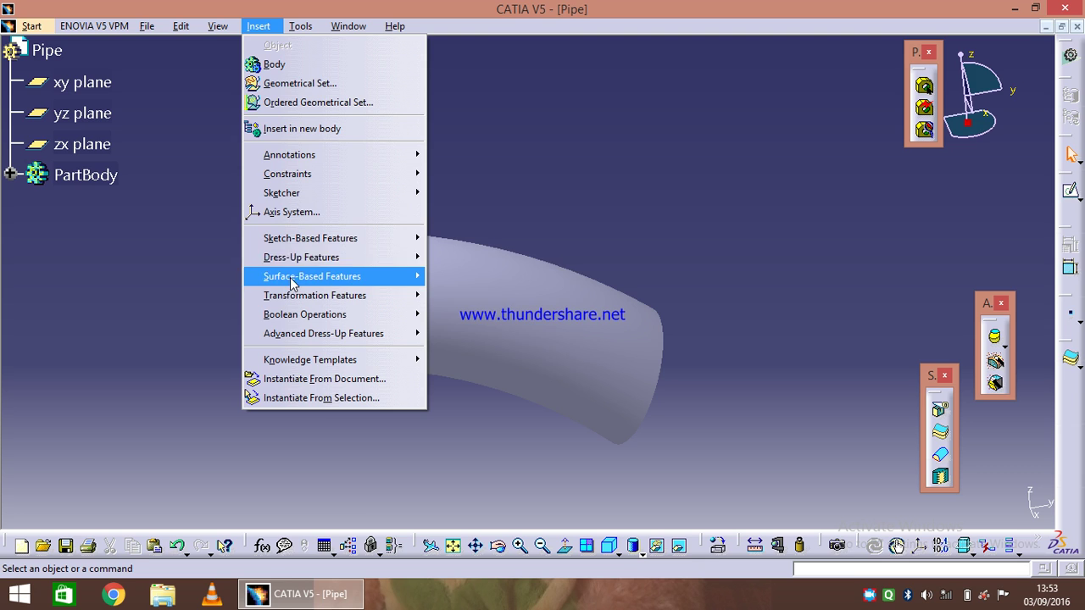
{"action": "mouse_move", "coordinate": [329, 261]}
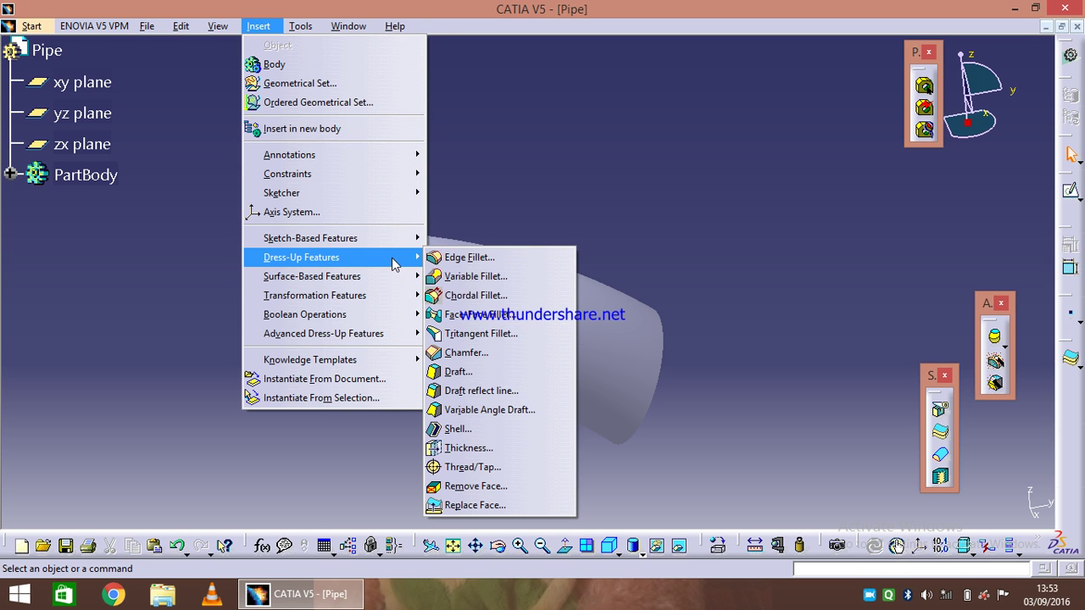
{"action": "left_click", "coordinate": [537, 166]}
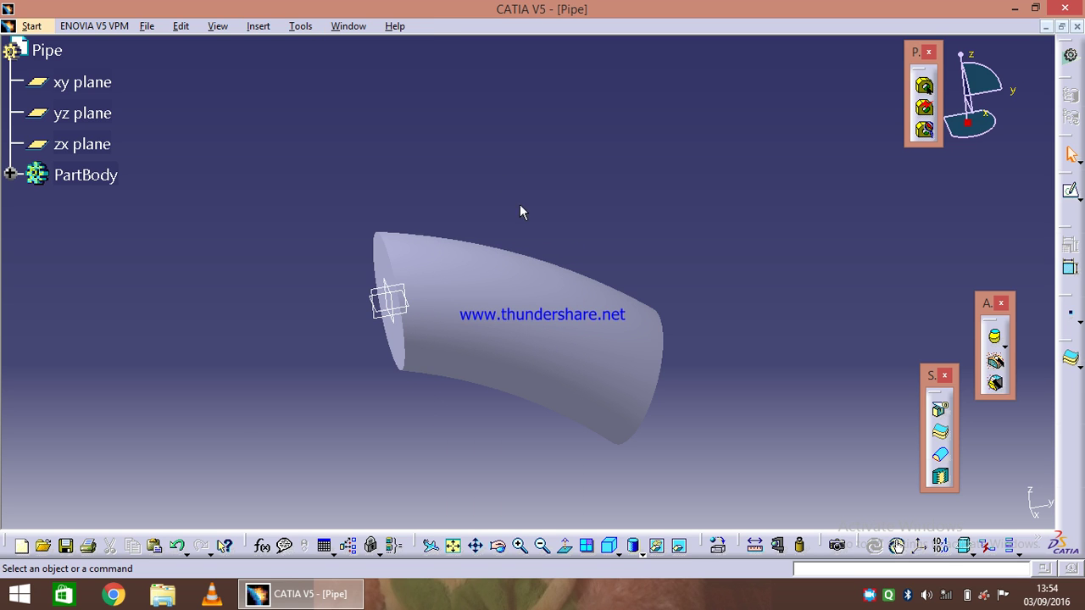
{"action": "left_click", "coordinate": [264, 27]}
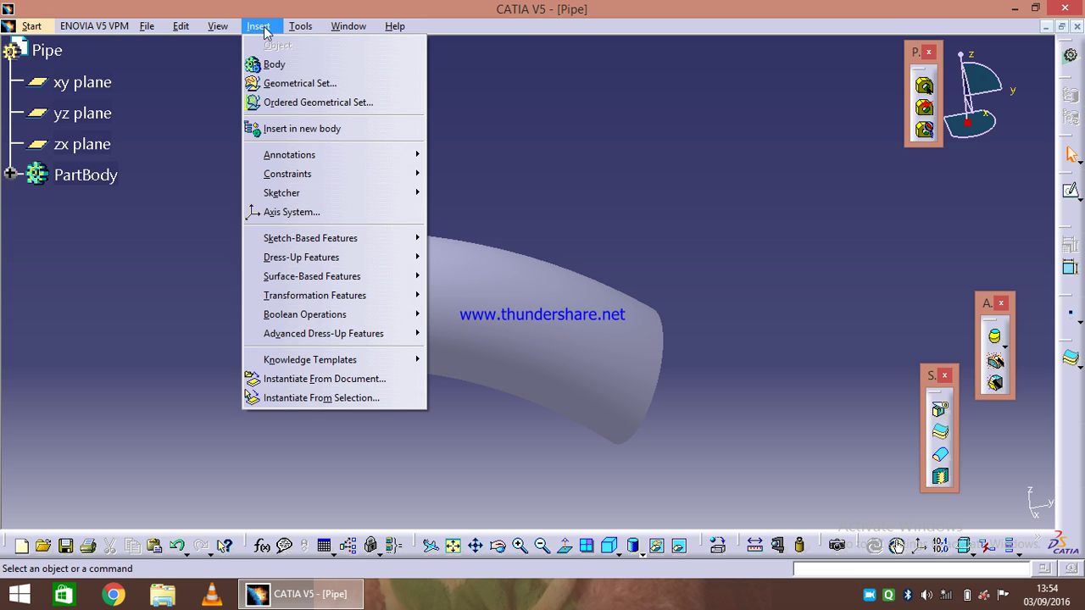
{"action": "left_click", "coordinate": [159, 153]}
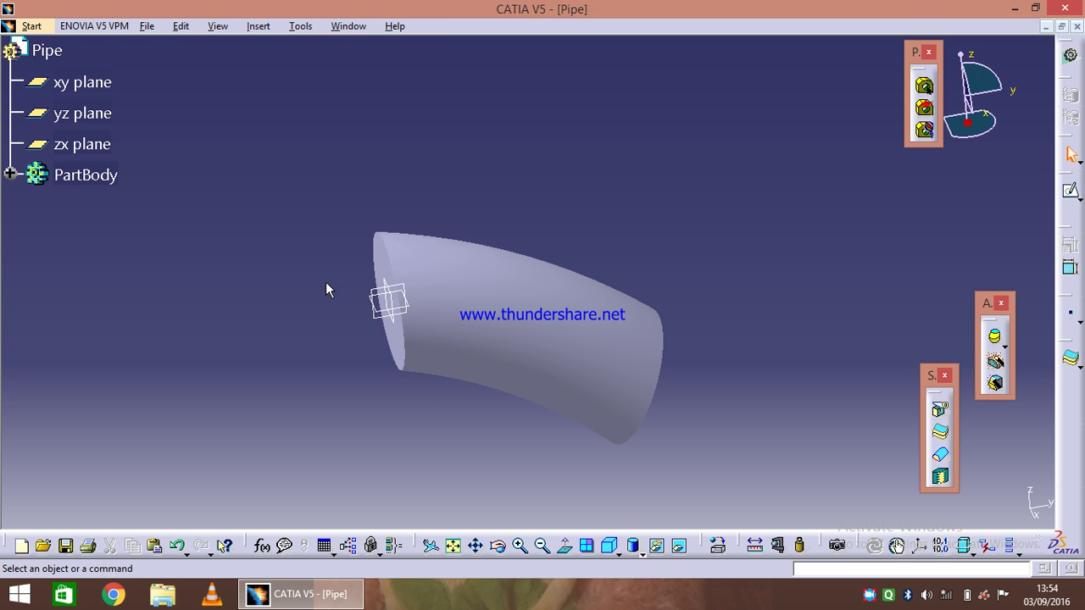
On the zx plane at the pipe's end, sketch a circle of radius 40 centred on the origin.
{"action": "middle_click_drag", "start_coordinate": [269, 302], "coordinate": [460, 284]}
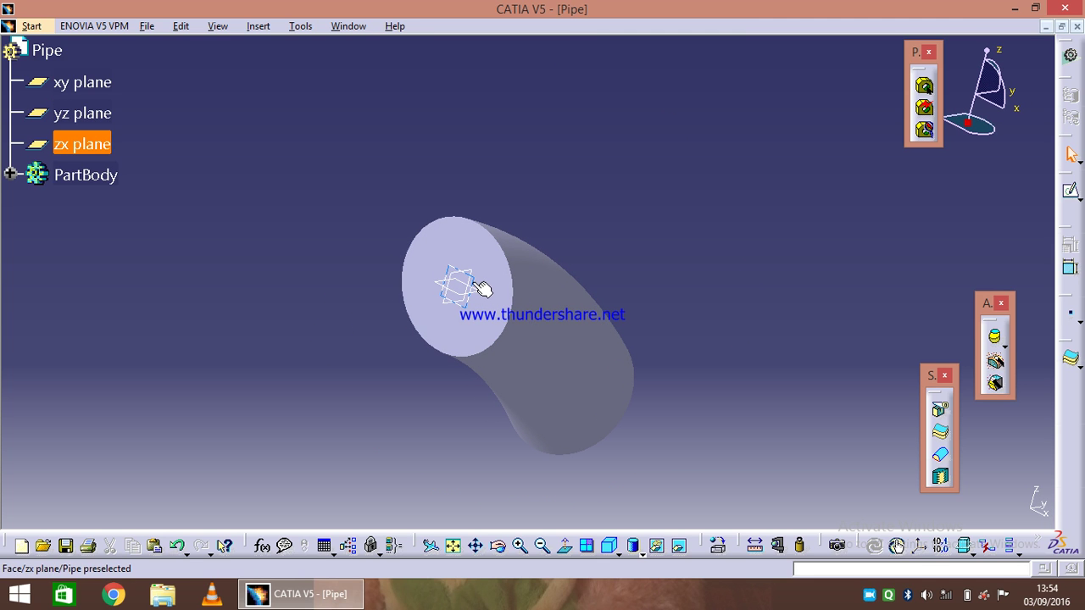
{"action": "left_click", "coordinate": [479, 289]}
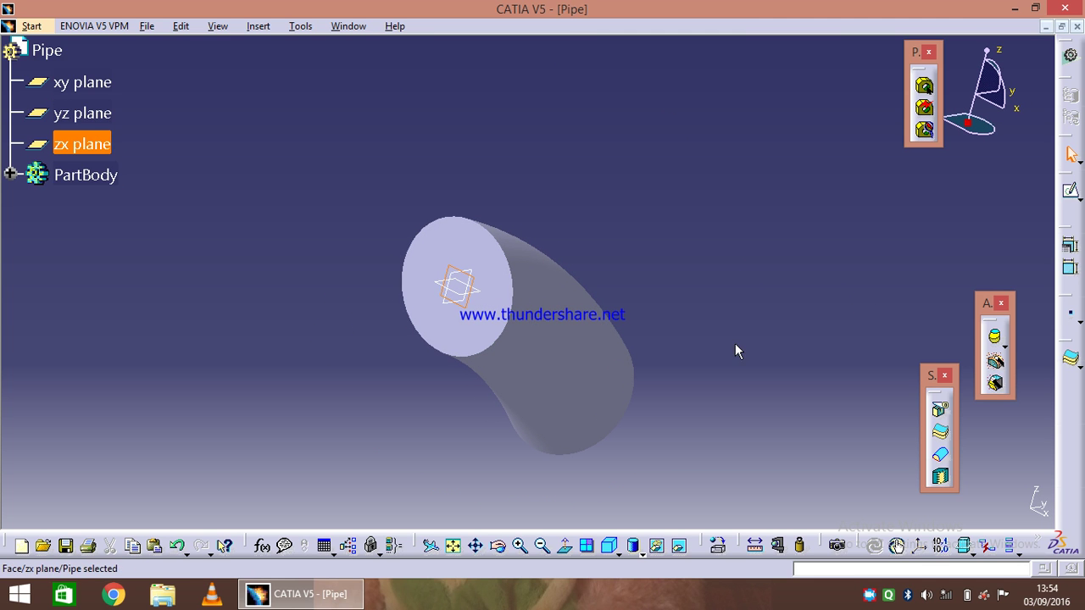
{"action": "left_click", "coordinate": [1071, 189]}
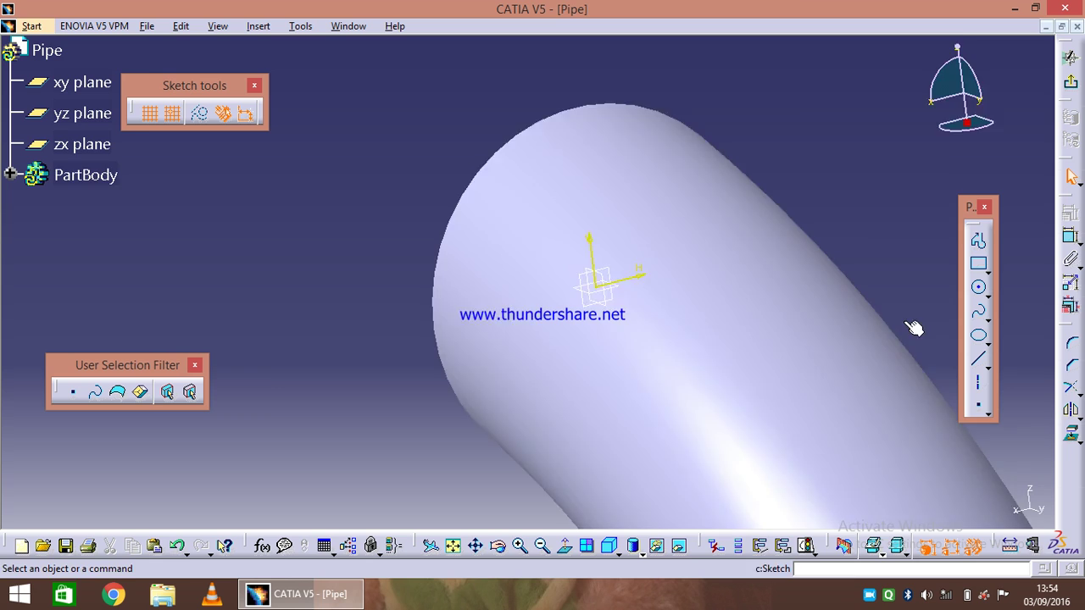
{"action": "middle_click_drag", "start_coordinate": [783, 369], "coordinate": [671, 283]}
{"action": "left_click", "coordinate": [978, 286]}
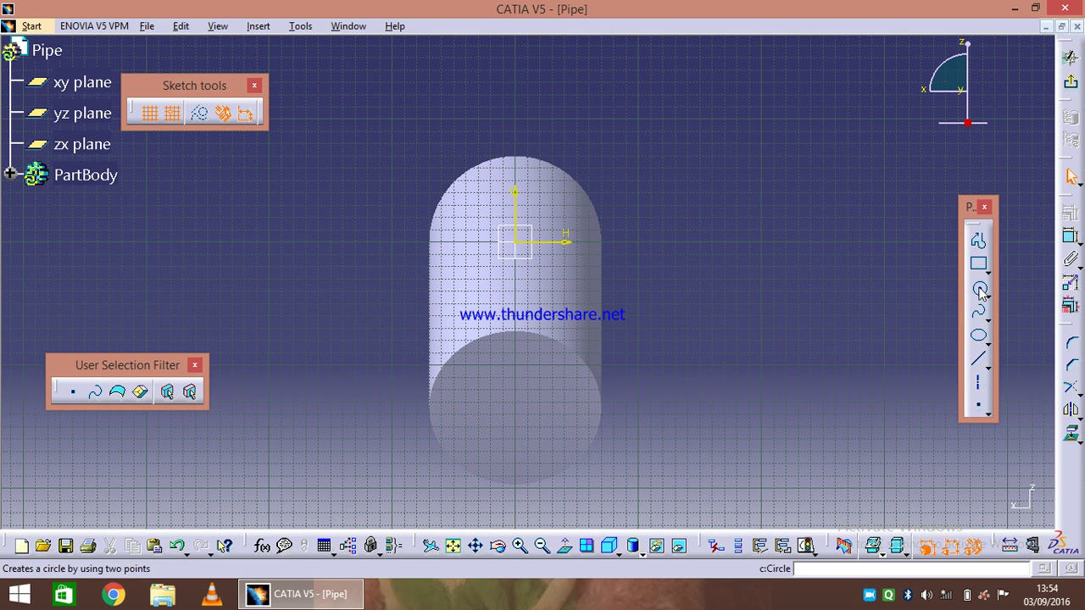
{"action": "left_click", "coordinate": [514, 242]}
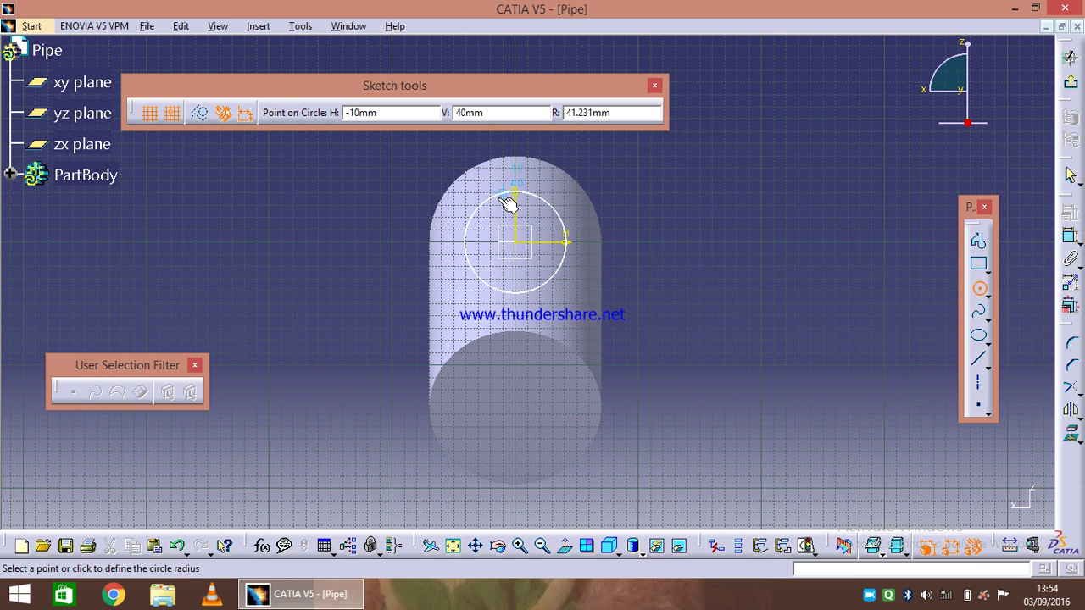
{"action": "key", "text": "Tab"}
{"action": "key", "text": "Tab"}
{"action": "key", "text": "Tab"}
{"action": "type", "text": "40"}
{"action": "key", "text": "Return"}
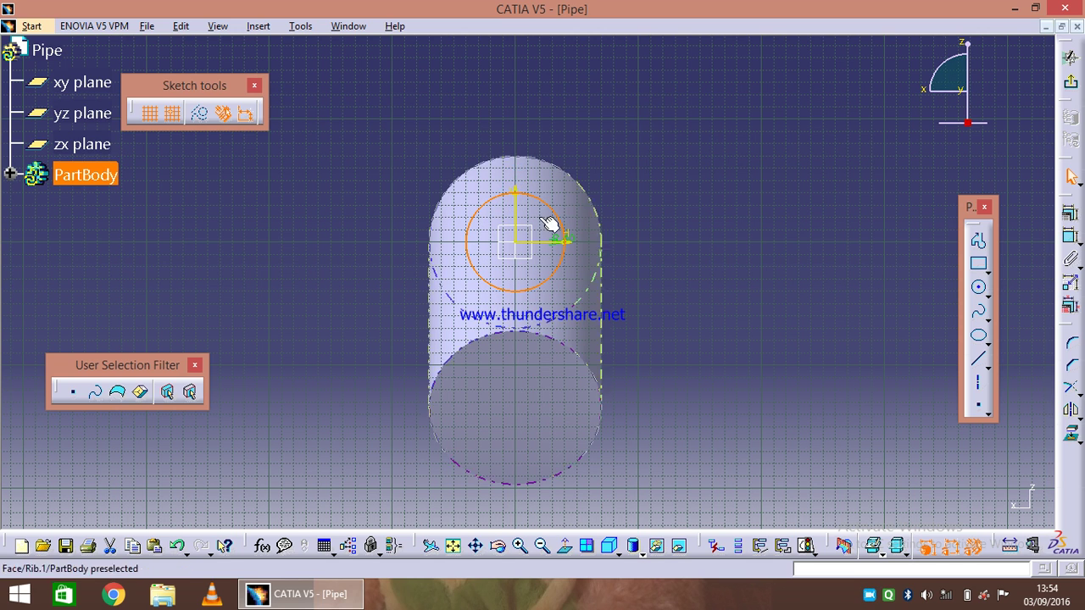
{"action": "left_click", "coordinate": [1070, 82]}
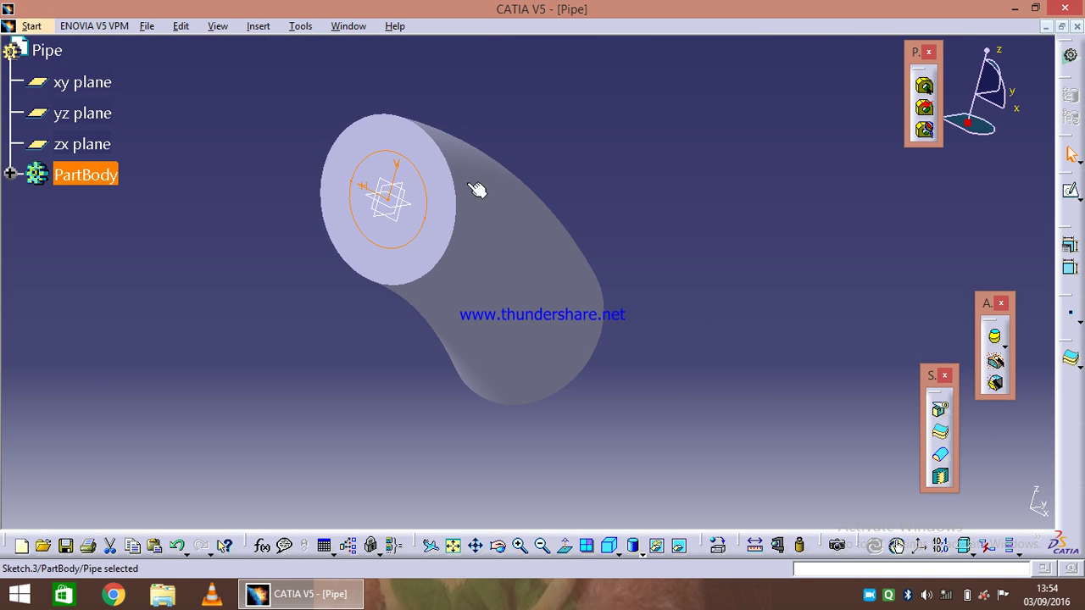
Expand PartBody, select only Sketch.2, and bring up the sketch-based features list.
{"action": "left_click", "coordinate": [10, 173]}
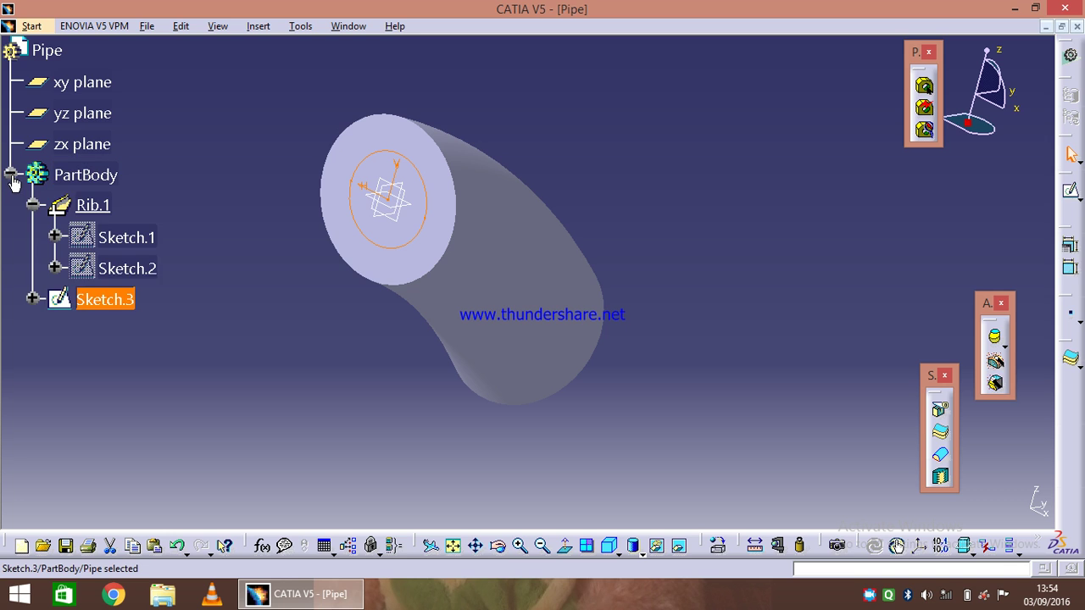
{"action": "left_click", "coordinate": [134, 272]}
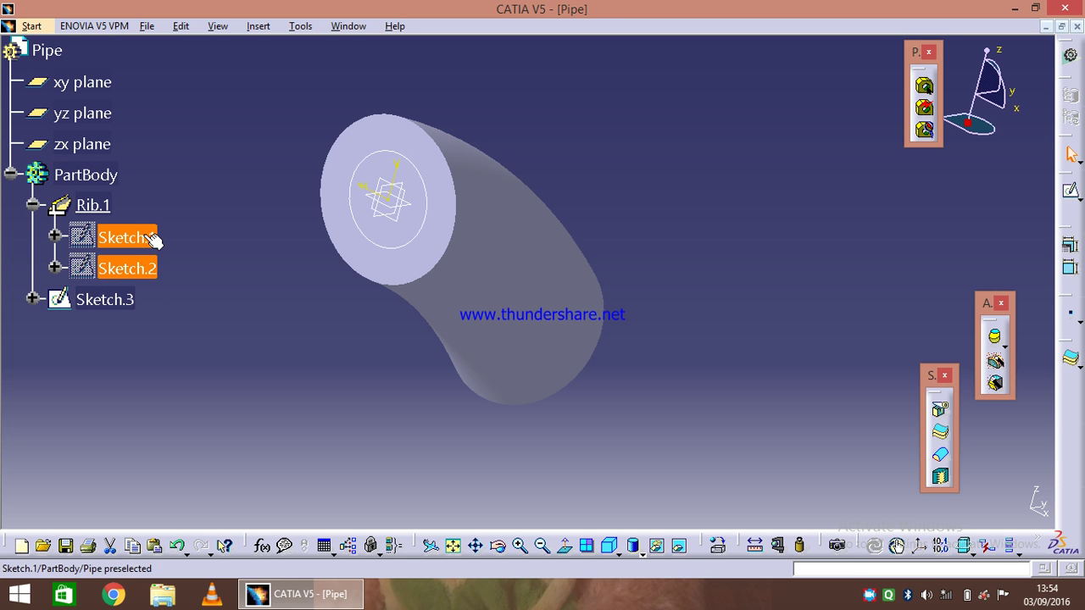
{"action": "left_click", "coordinate": [151, 237]}
{"action": "left_click", "coordinate": [149, 269]}
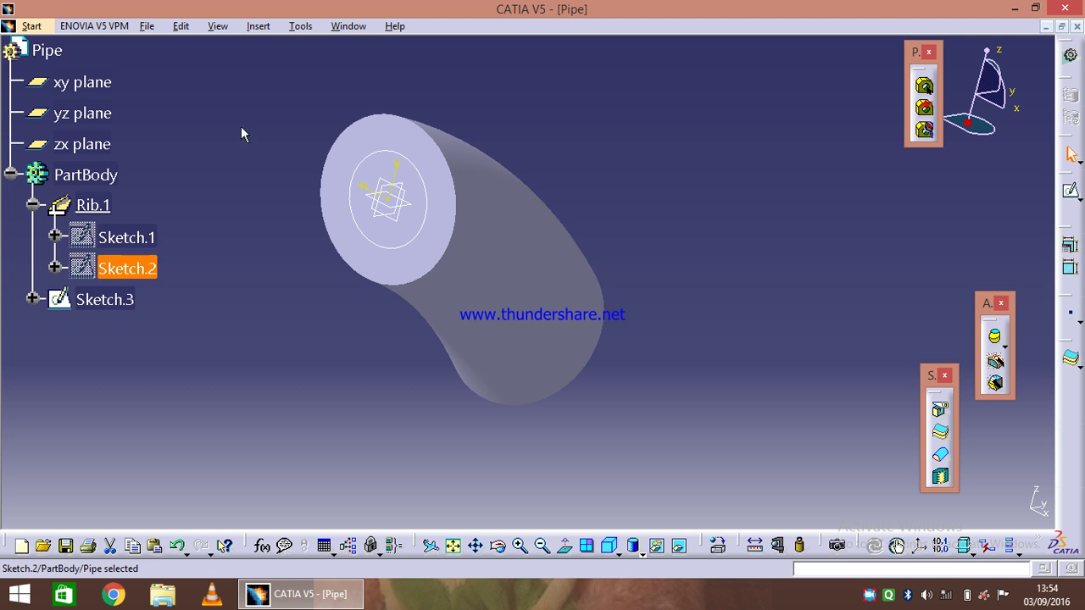
{"action": "left_click", "coordinate": [259, 26]}
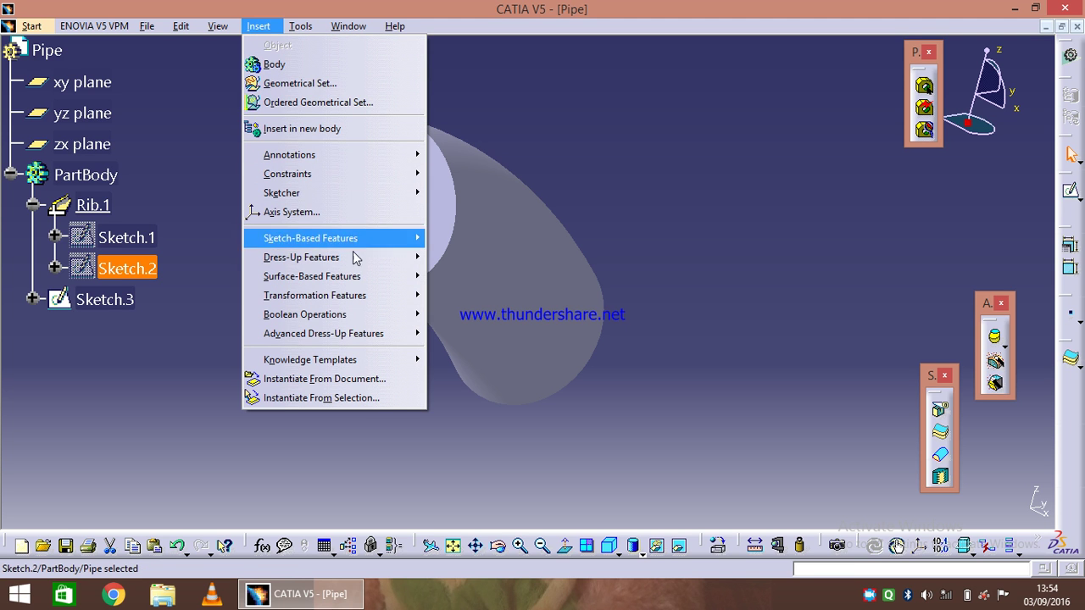
{"action": "mouse_move", "coordinate": [356, 263]}
{"action": "mouse_move", "coordinate": [356, 239]}
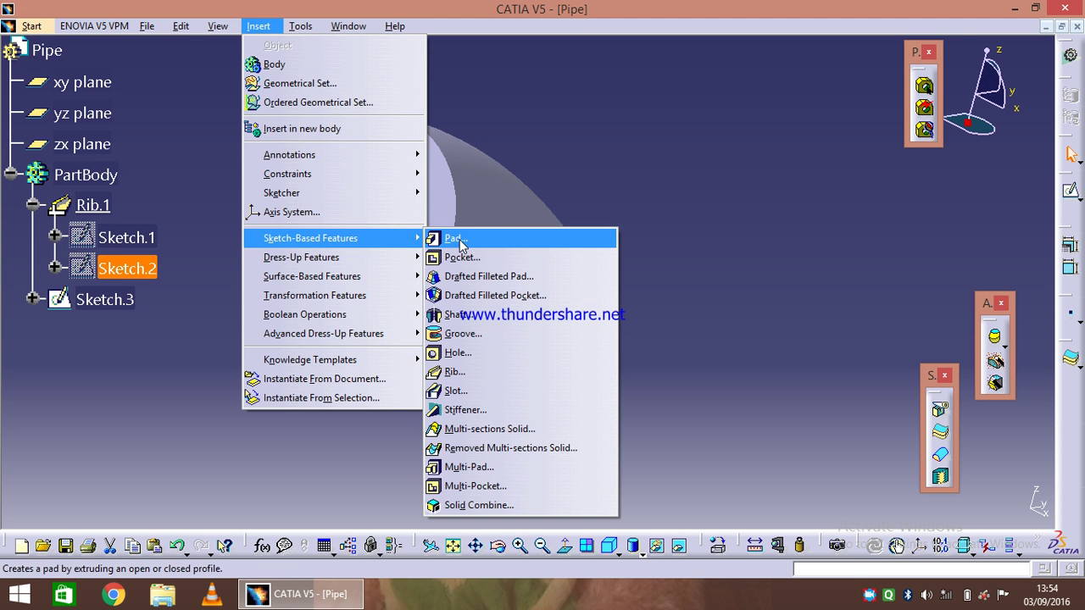
Create a slot using the 40 mm Sketch.3 circle as profile along the Sketch.2 center curve.
{"action": "left_click", "coordinate": [490, 393]}
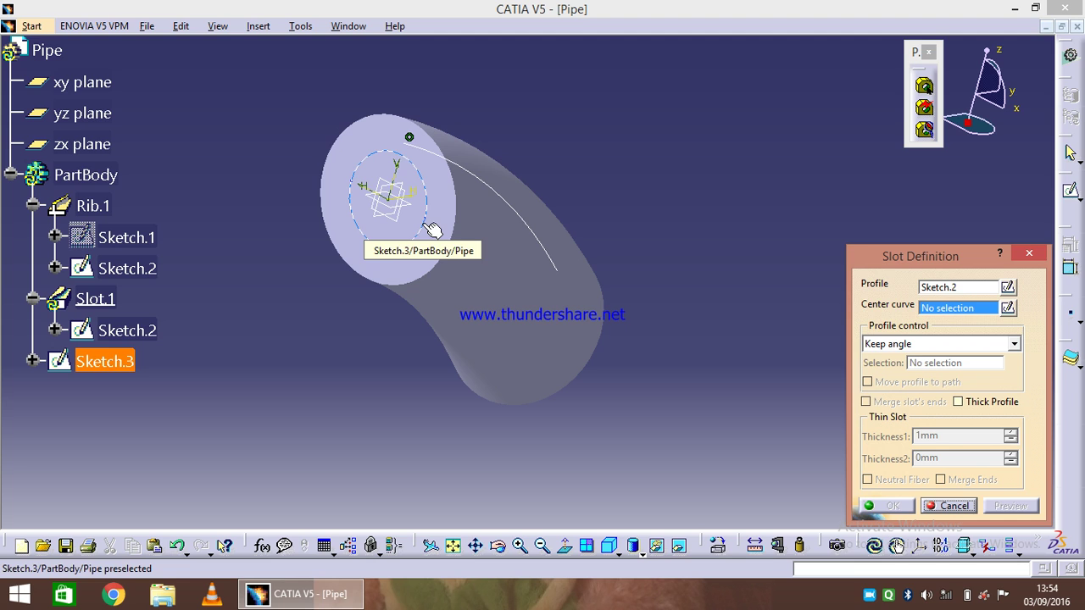
{"action": "left_click", "coordinate": [937, 286]}
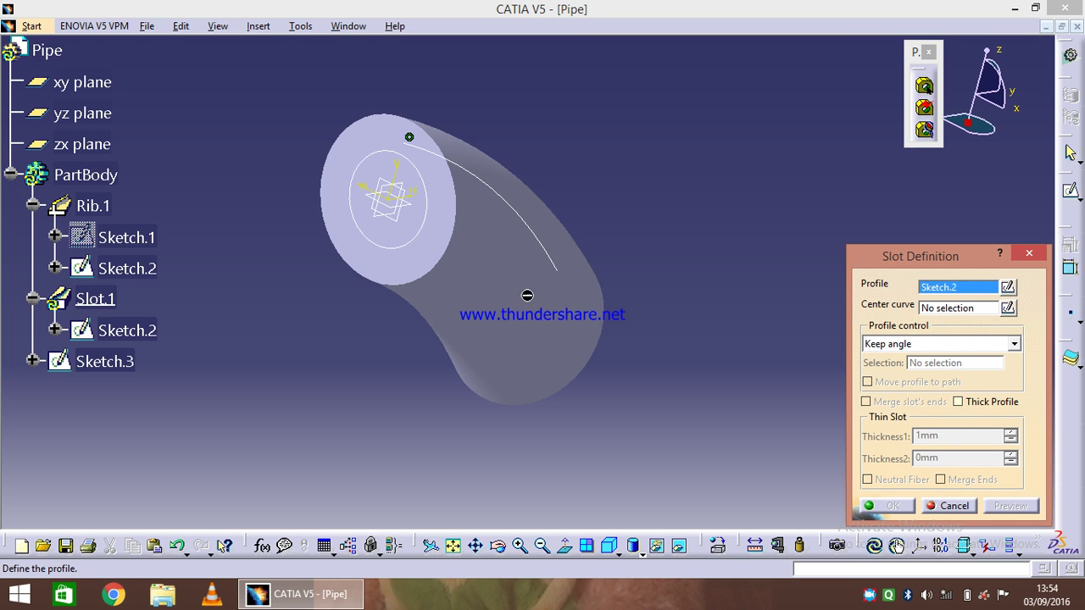
{"action": "left_click", "coordinate": [430, 244]}
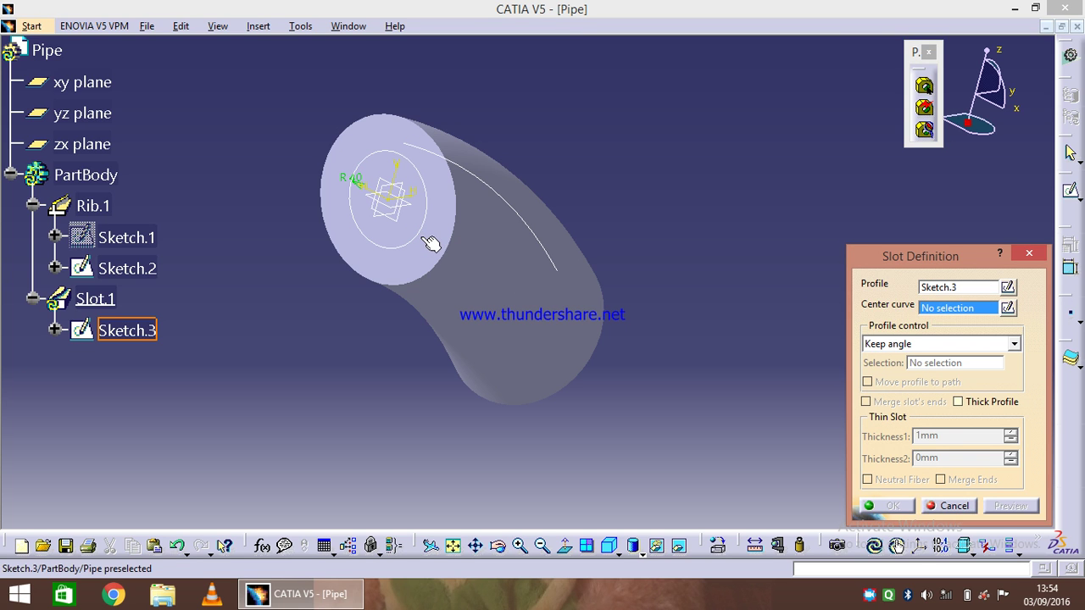
{"action": "left_click", "coordinate": [540, 238]}
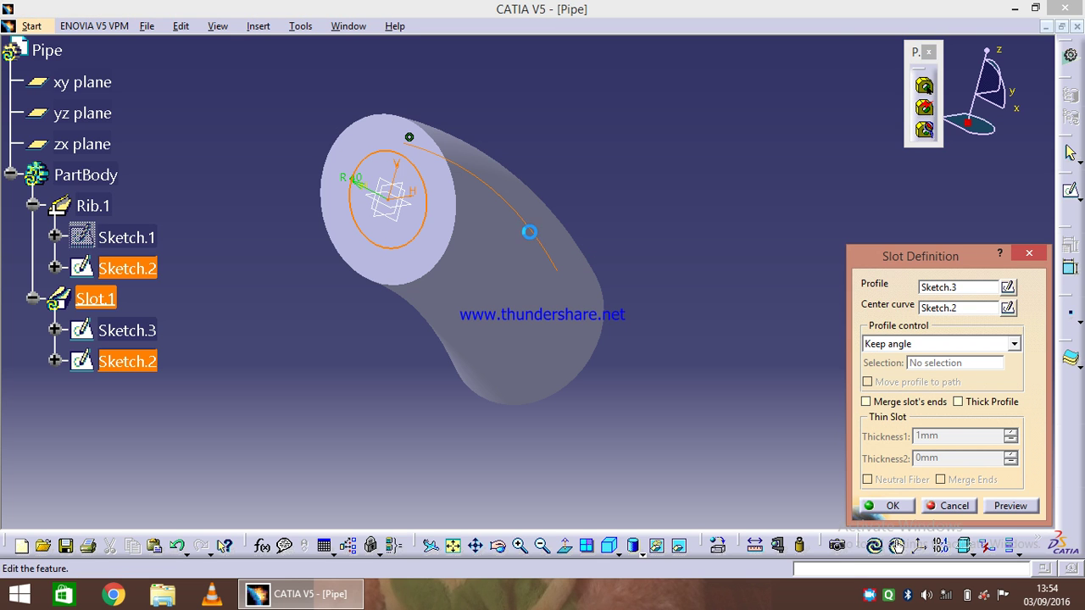
{"action": "left_click", "coordinate": [1011, 506]}
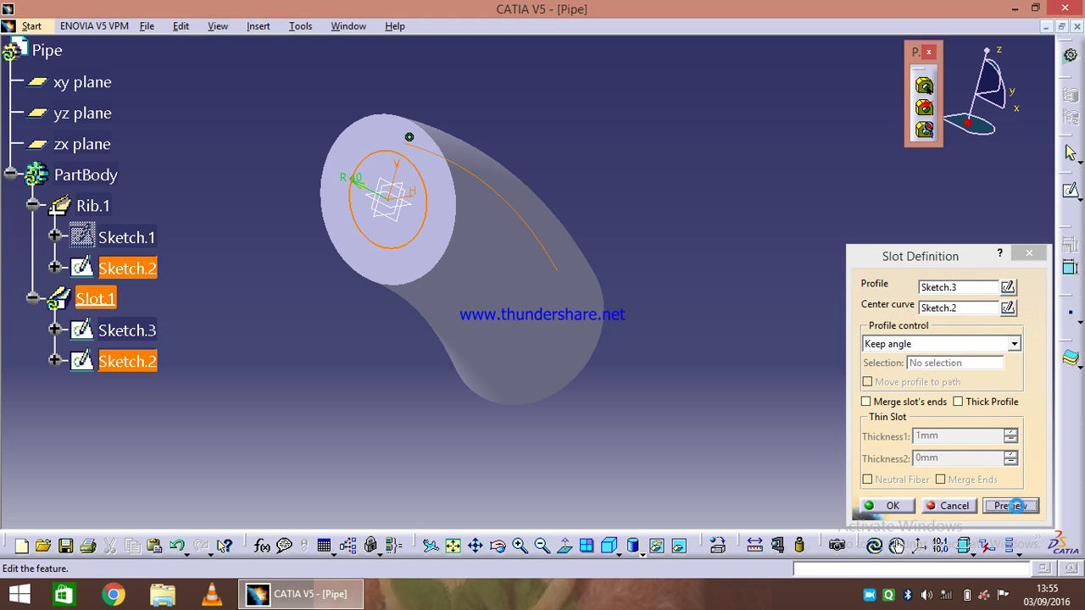
{"action": "left_click", "coordinate": [890, 506]}
Pan and orbit the pipe to view Slot.1's round bore through its open end.
{"action": "middle_click_drag", "start_coordinate": [407, 385], "coordinate": [542, 410]}
{"action": "middle_click_drag", "start_coordinate": [517, 250], "coordinate": [566, 329]}
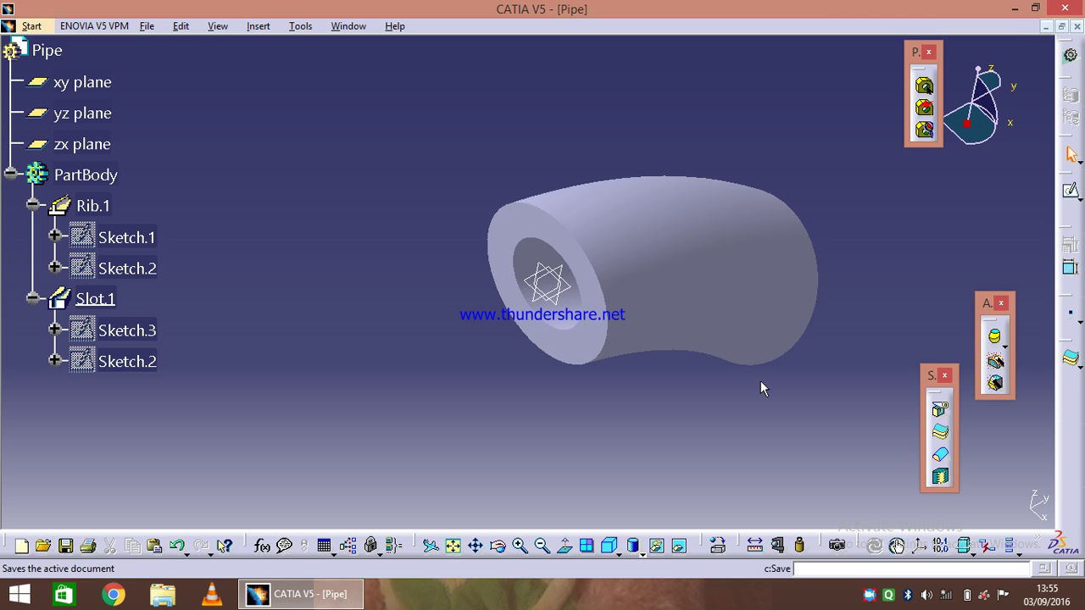
{"action": "middle_click_drag", "start_coordinate": [695, 382], "coordinate": [794, 202]}
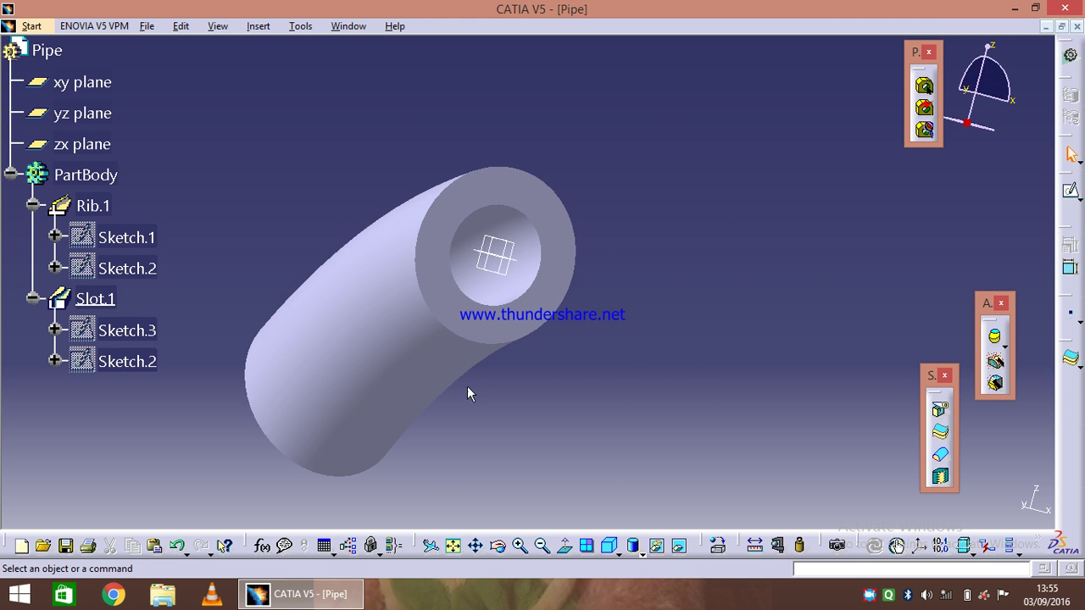
{"action": "middle_click_drag", "start_coordinate": [467, 389], "coordinate": [423, 382]}
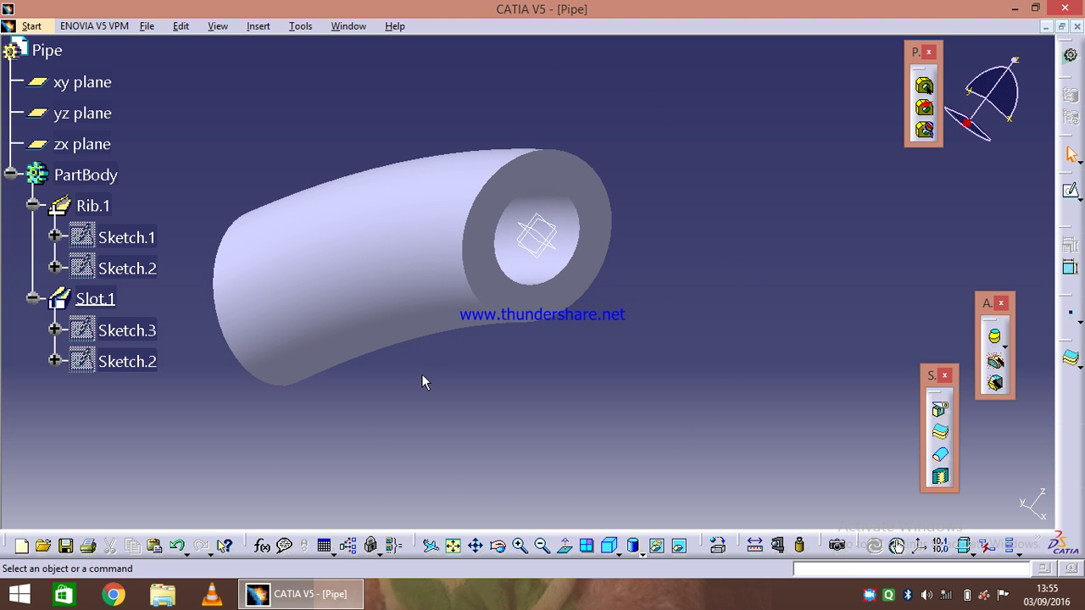
{"action": "left_click", "coordinate": [869, 595]}
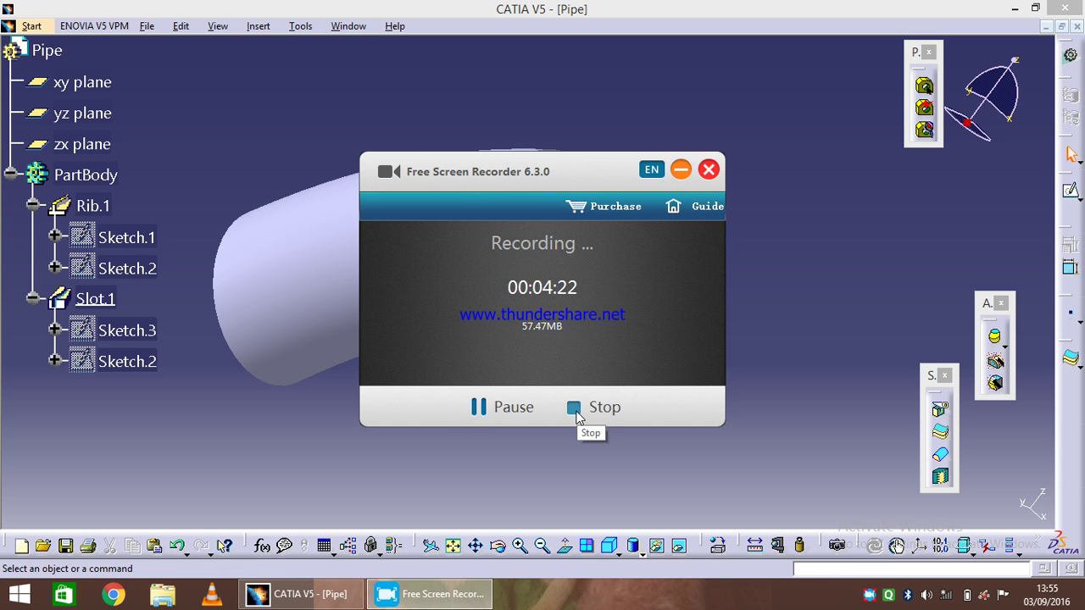
{"action": "left_click", "coordinate": [681, 170]}
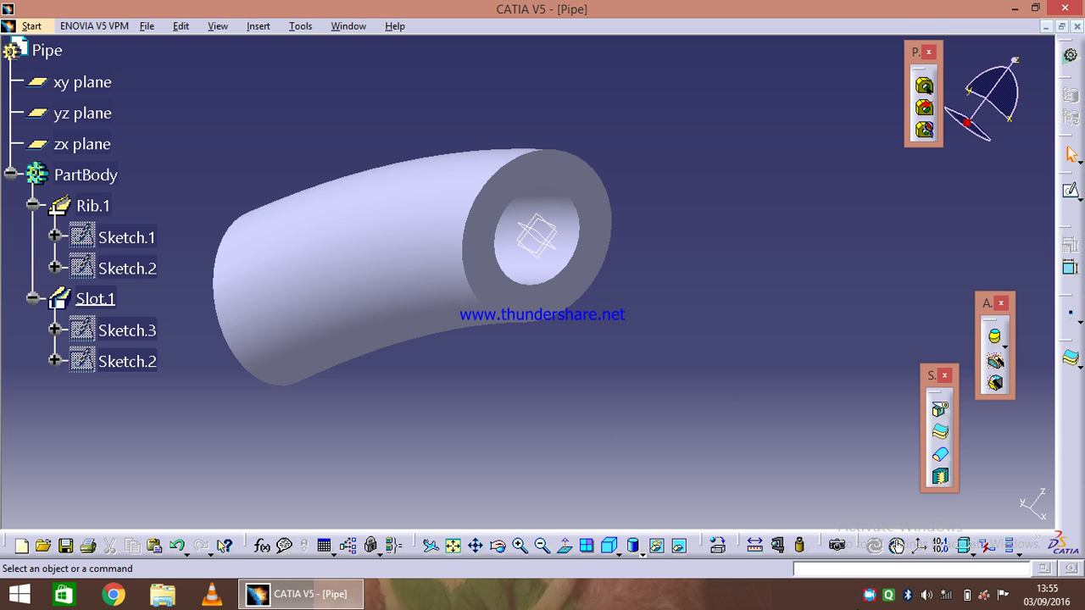
{"action": "mouse_move", "coordinate": [876, 599]}
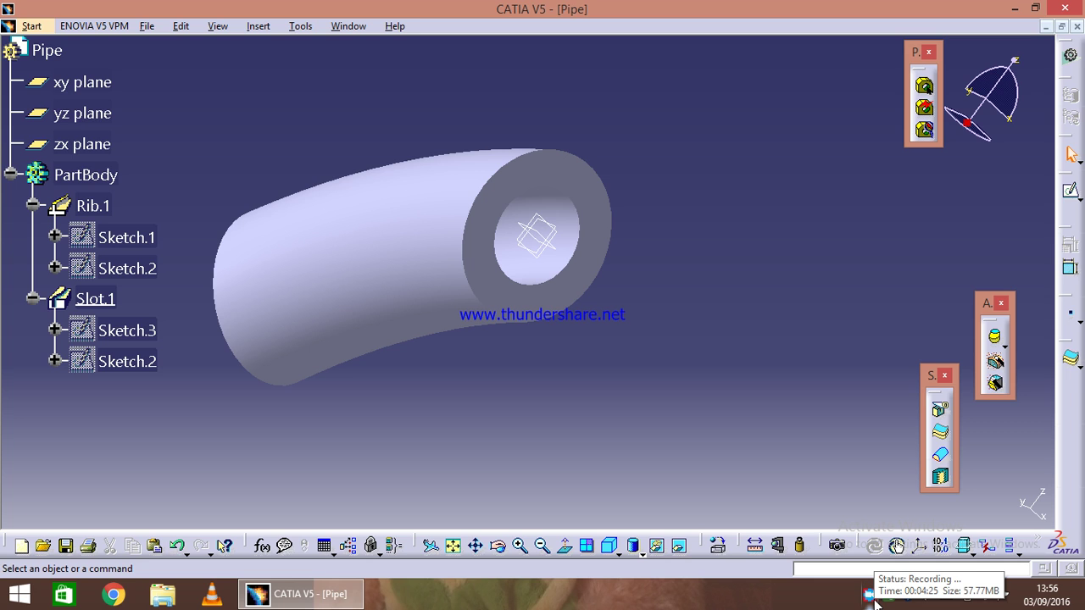